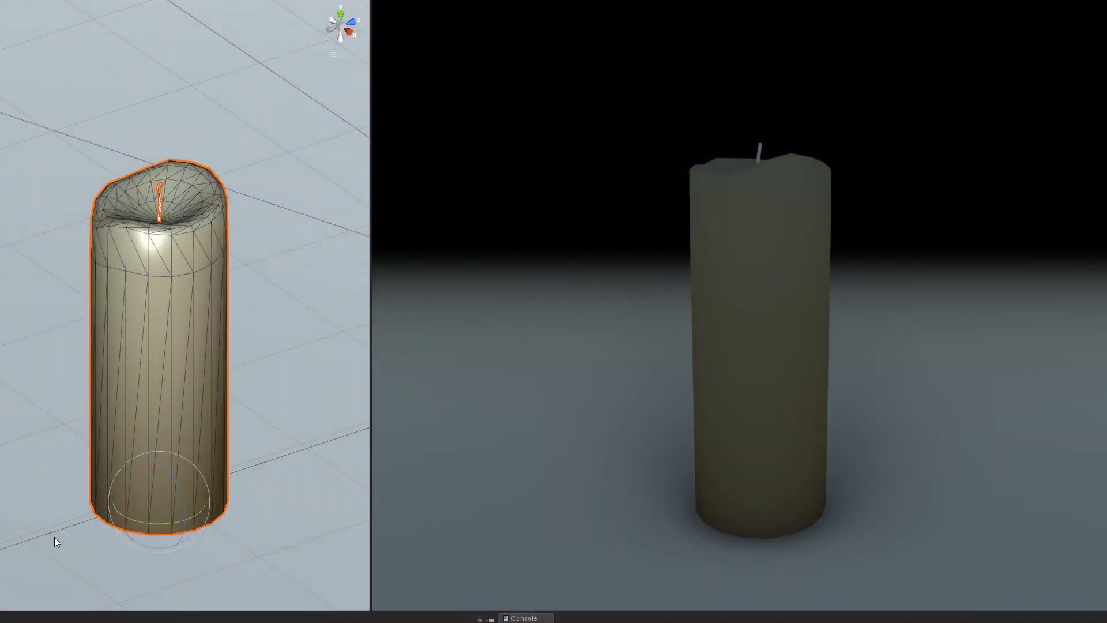
Enable the point light above the candle and raise its intensity from 0.97 to about 1.19
drag(154, 492, 113, 499)
drag(522, 618, 521, 436)
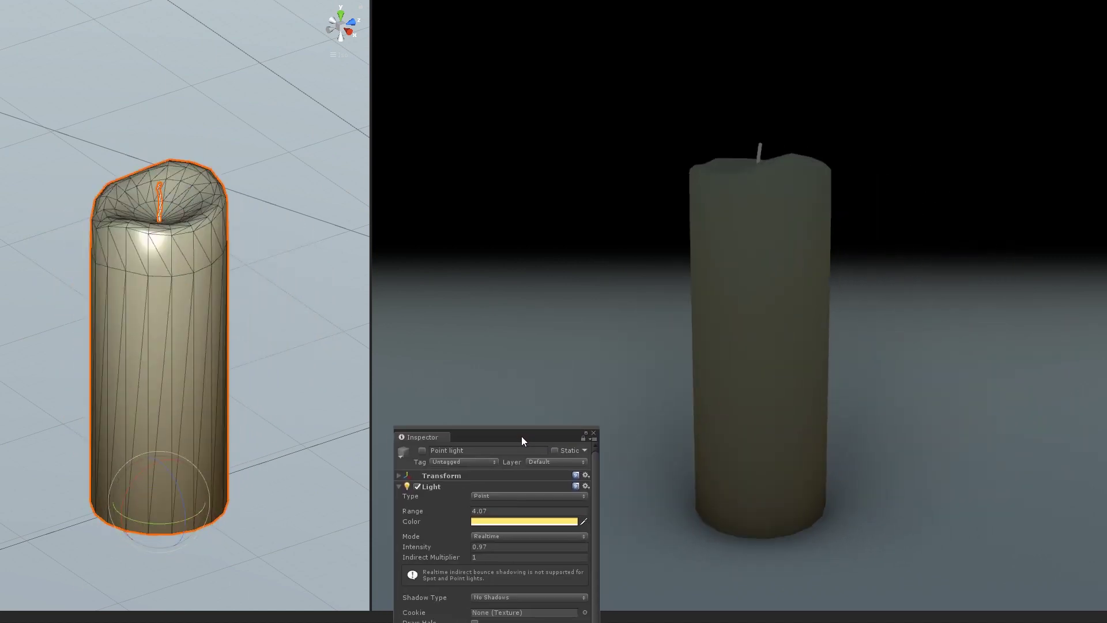
click(424, 453)
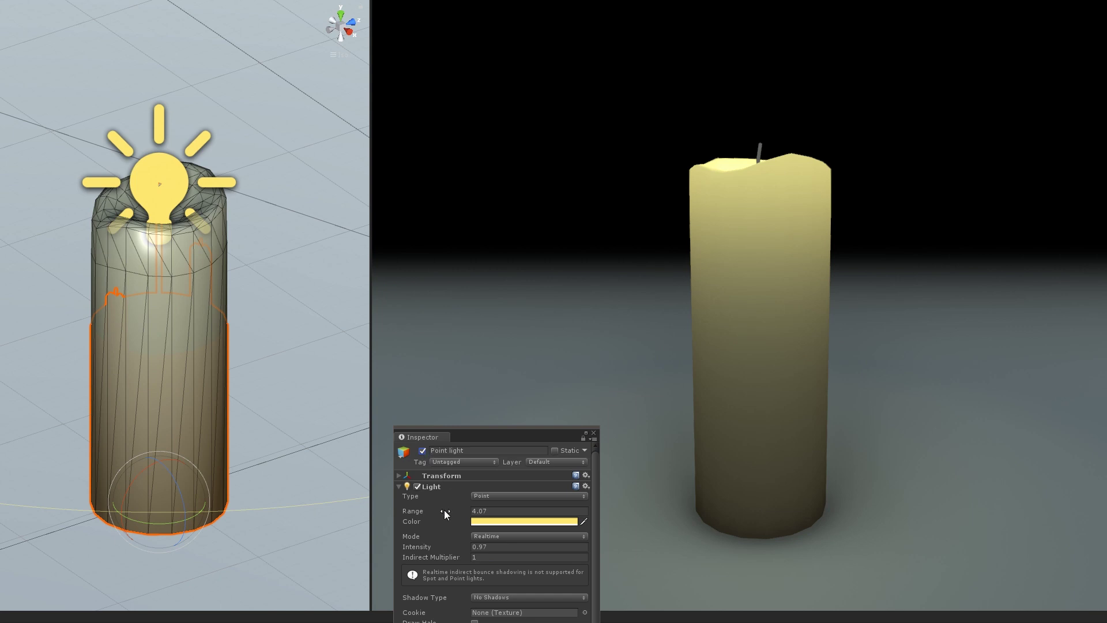
mouse_move(426, 547)
mouse_down()
mouse_move(441, 545)
mouse_move(432, 547)
mouse_up()
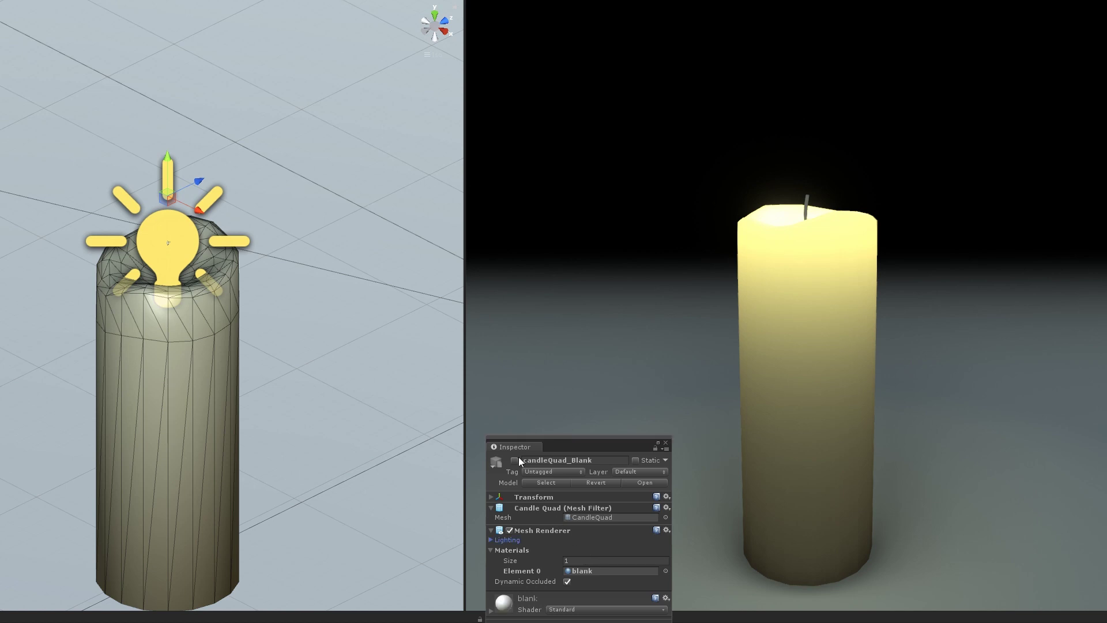
Enable the blank flame quad above the wick and tilt it to show it is a flat card
click(514, 460)
mouse_move(161, 184)
mouse_down()
mouse_move(160, 204)
mouse_move(160, 153)
mouse_move(165, 193)
mouse_up()
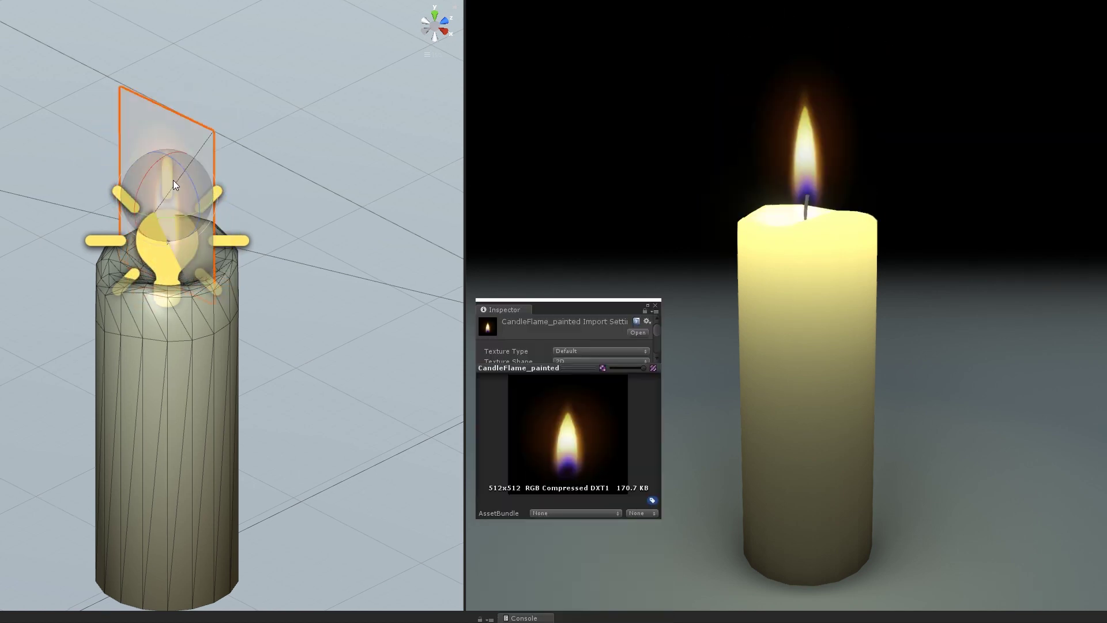
drag(173, 180, 171, 151)
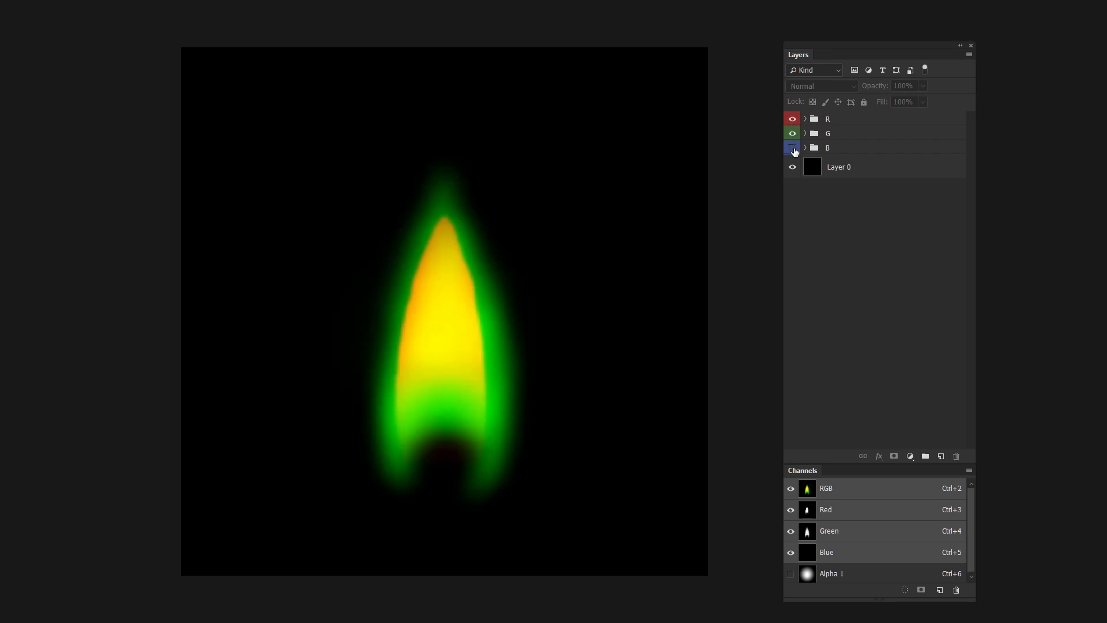
Turn on the R, G and B channel groups and expand each to show its layers
click(792, 147)
click(805, 120)
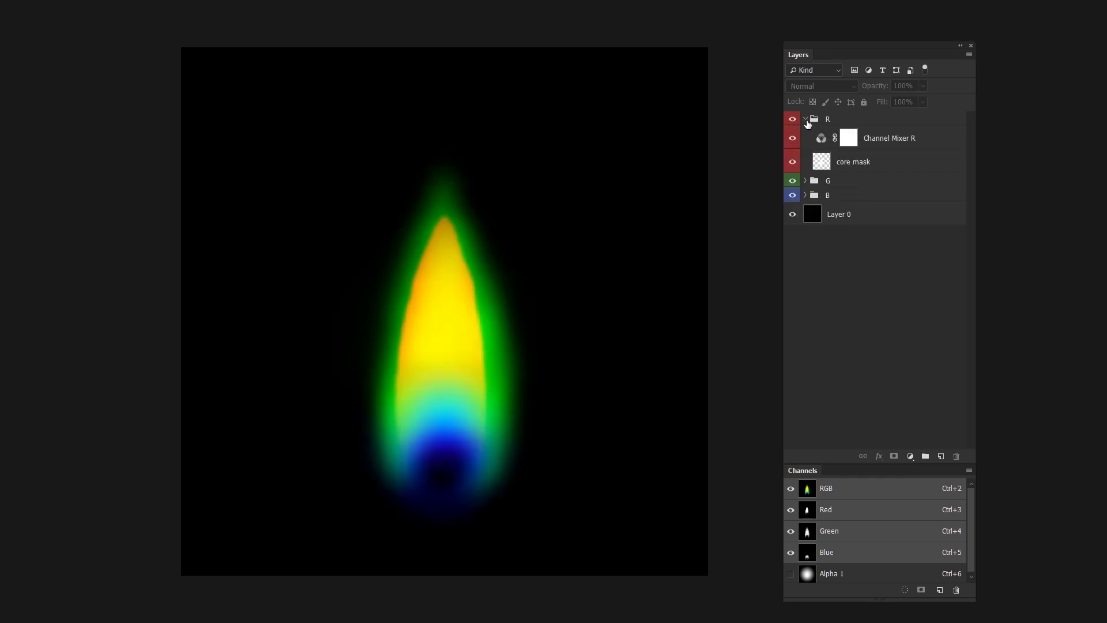
click(805, 181)
click(806, 242)
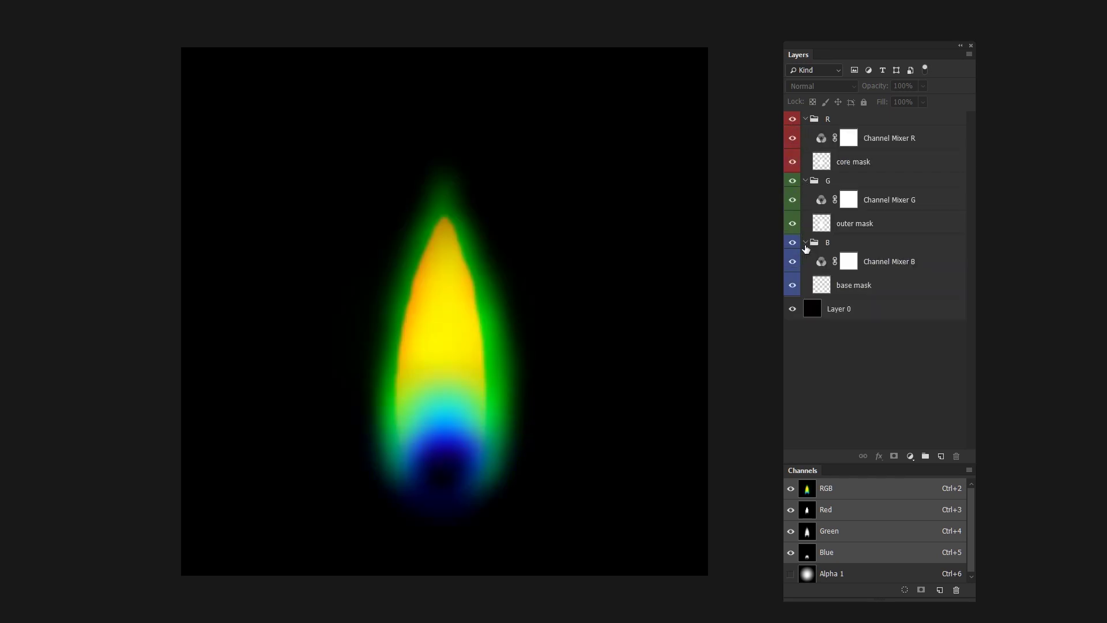
Add a little green (+14) to the green output of Channel Mixer B
double_click(821, 261)
click(640, 152)
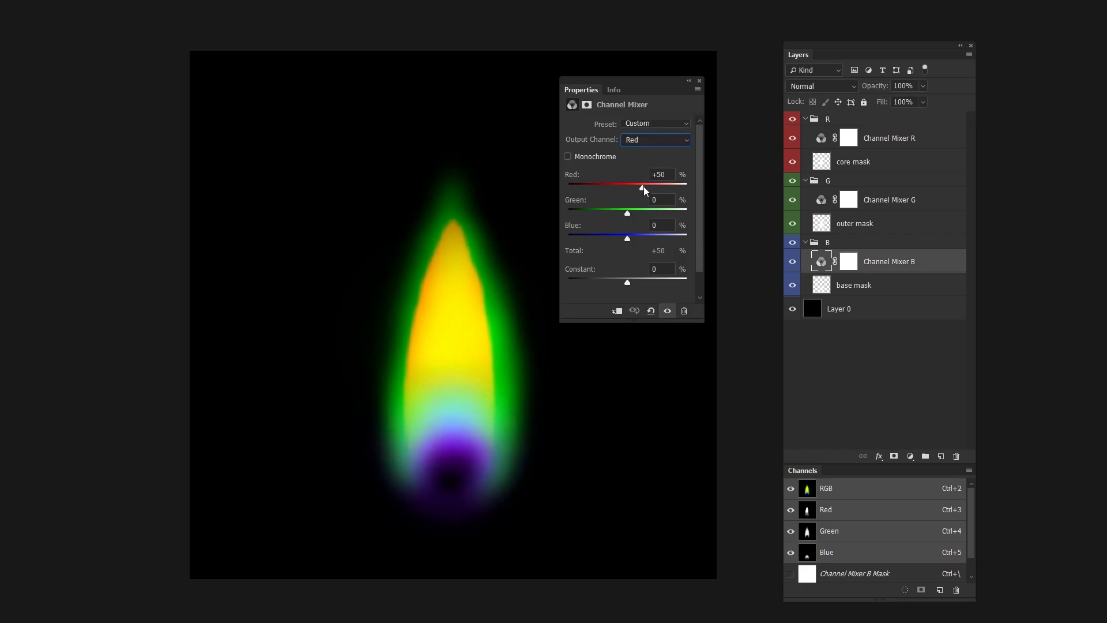
click(649, 145)
click(640, 163)
mouse_move(629, 213)
mouse_down()
mouse_move(645, 212)
mouse_move(631, 211)
mouse_up()
click(940, 351)
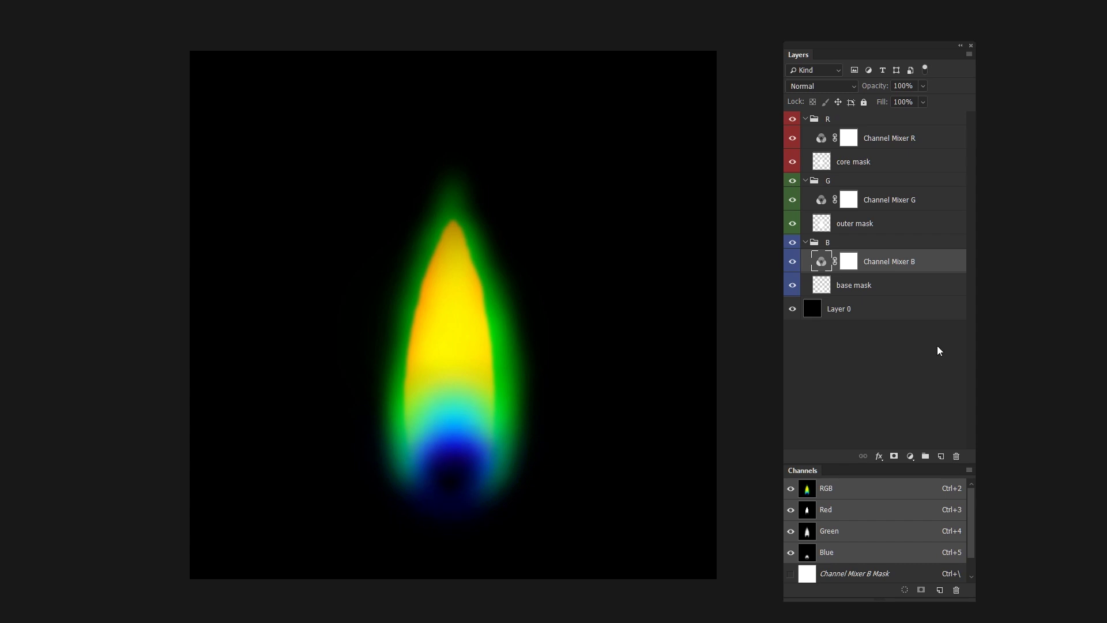
Set the B group's blend mode to Screen, select the R core mask and brush a red note
click(843, 244)
click(838, 84)
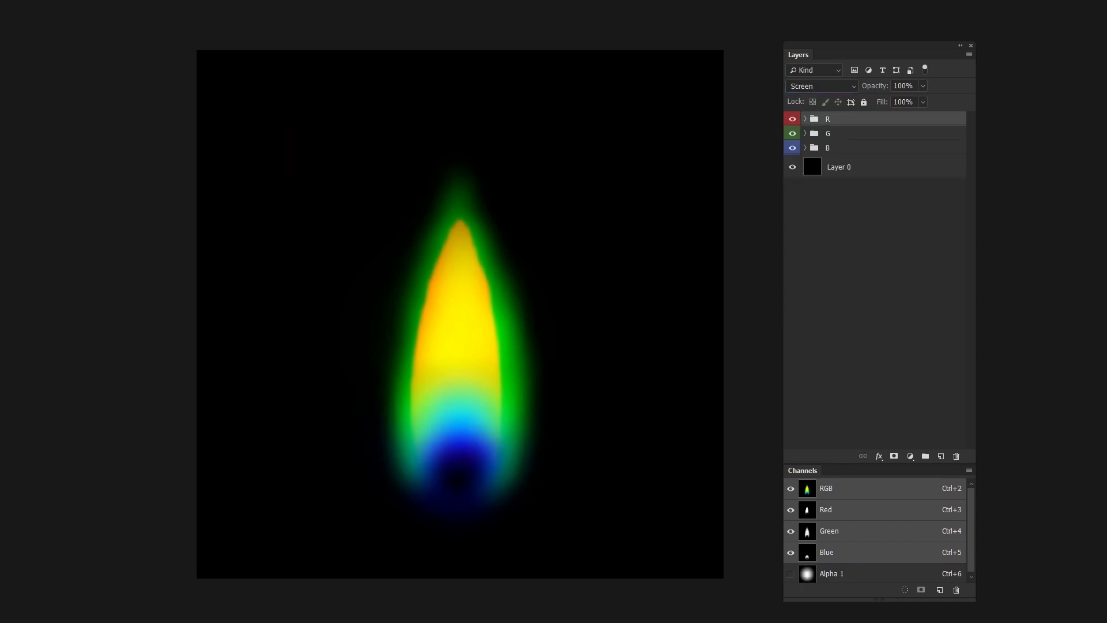
click(805, 120)
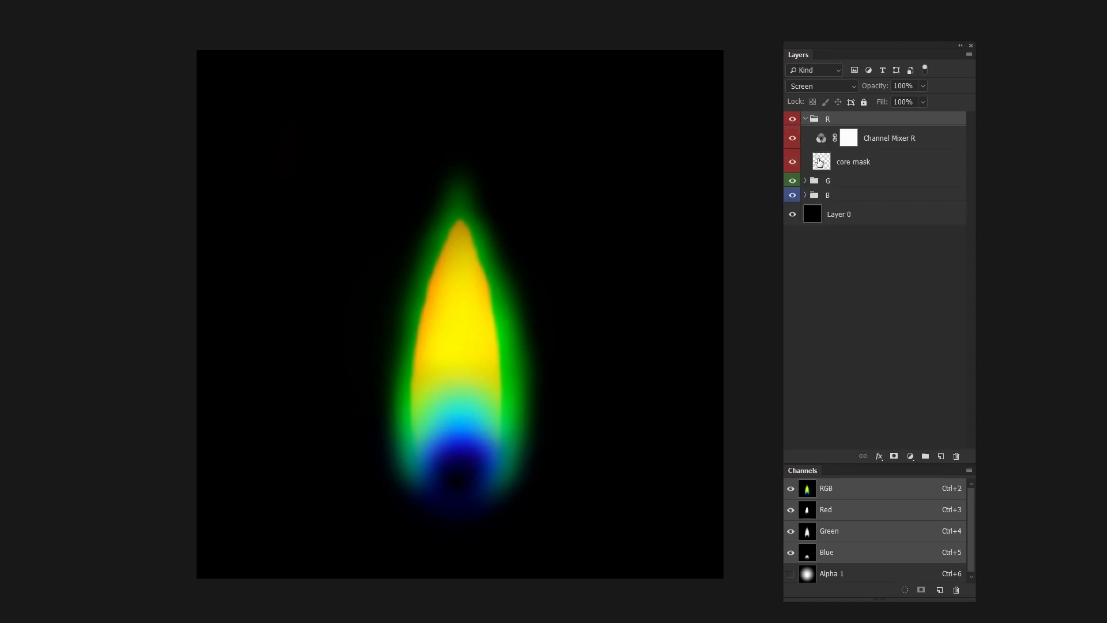
click(819, 162)
mouse_move(286, 111)
mouse_down()
mouse_move(296, 166)
mouse_move(327, 154)
mouse_move(367, 105)
mouse_move(442, 138)
mouse_move(493, 127)
mouse_move(582, 194)
mouse_up()
Undo the red note, isolate the red channel group, then show the green group alone
key(ctrl+z)
drag(792, 180, 799, 191)
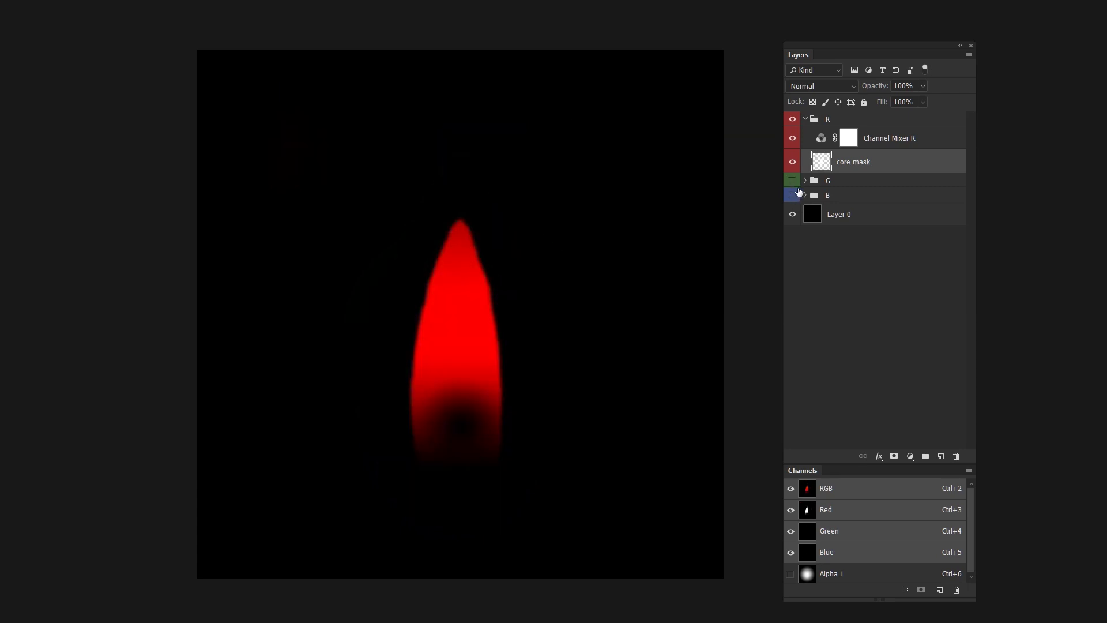
click(804, 119)
click(793, 120)
click(792, 133)
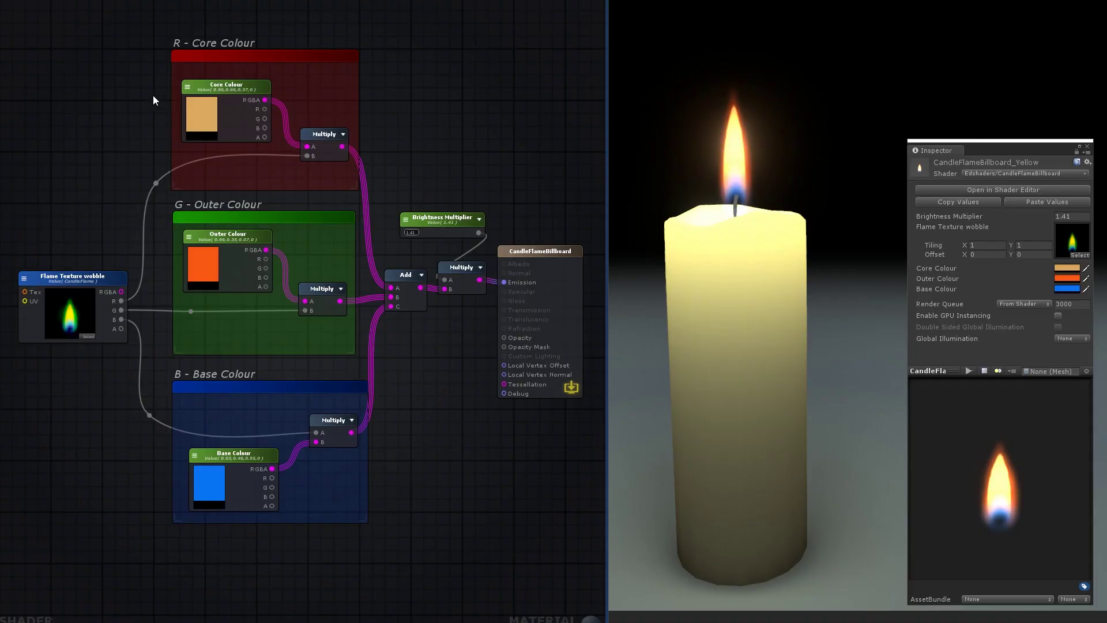
Tidy the Core, Outer and Base Colour, Add, Multiply and Brightness Multiplier node positions
mouse_move(227, 85)
mouse_down()
mouse_move(236, 81)
mouse_move(223, 78)
mouse_up()
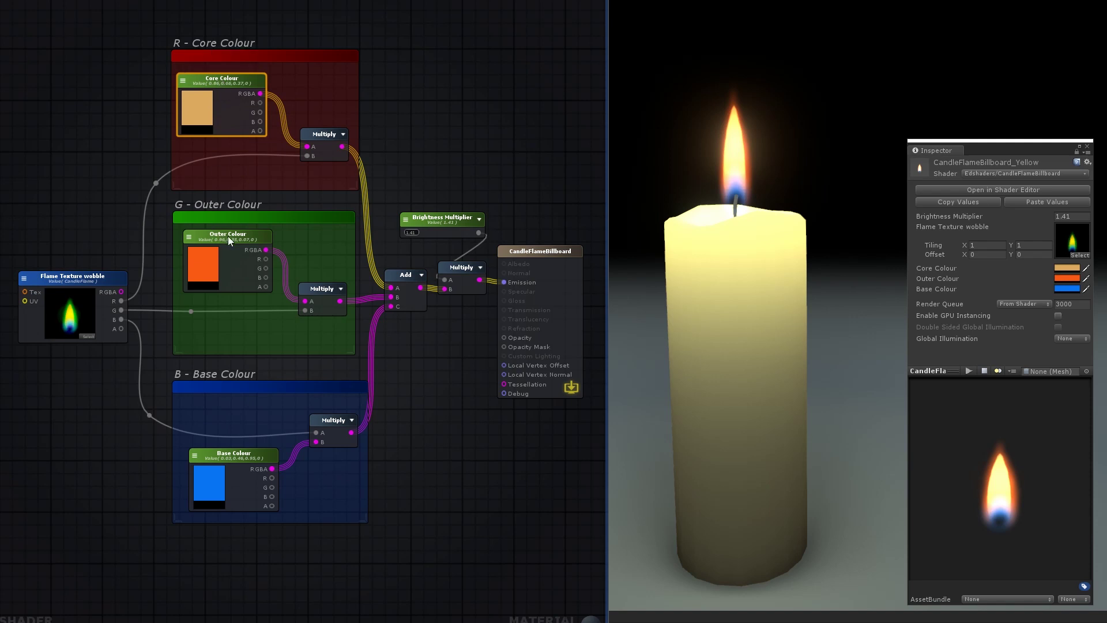
mouse_move(229, 239)
mouse_down()
mouse_move(220, 241)
mouse_move(235, 242)
mouse_up()
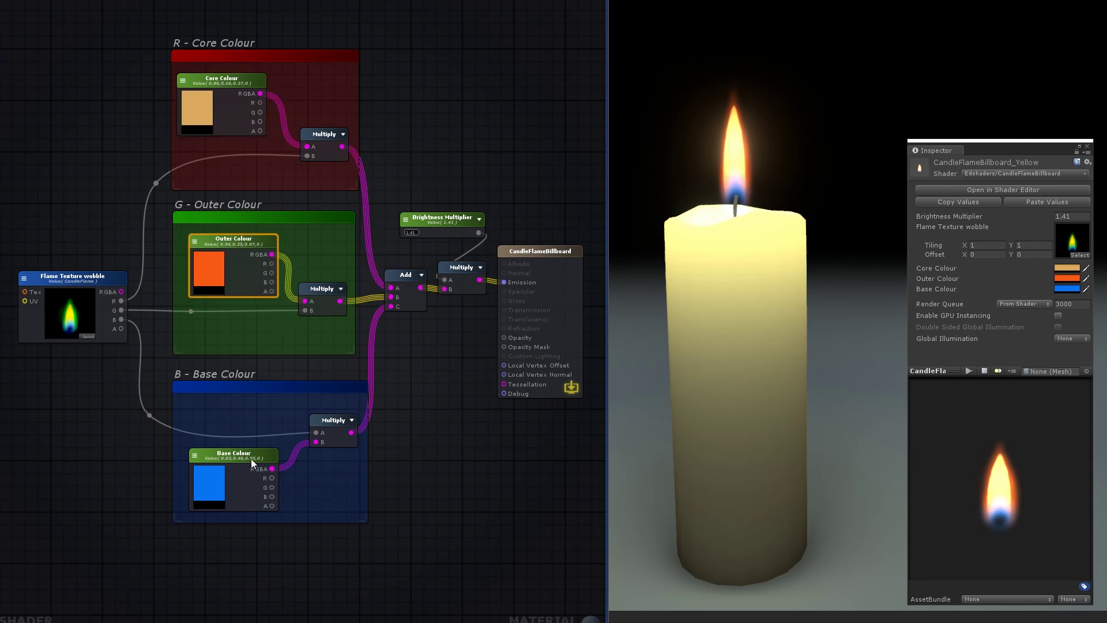
drag(250, 458, 248, 456)
drag(416, 275, 462, 267)
drag(454, 217, 452, 215)
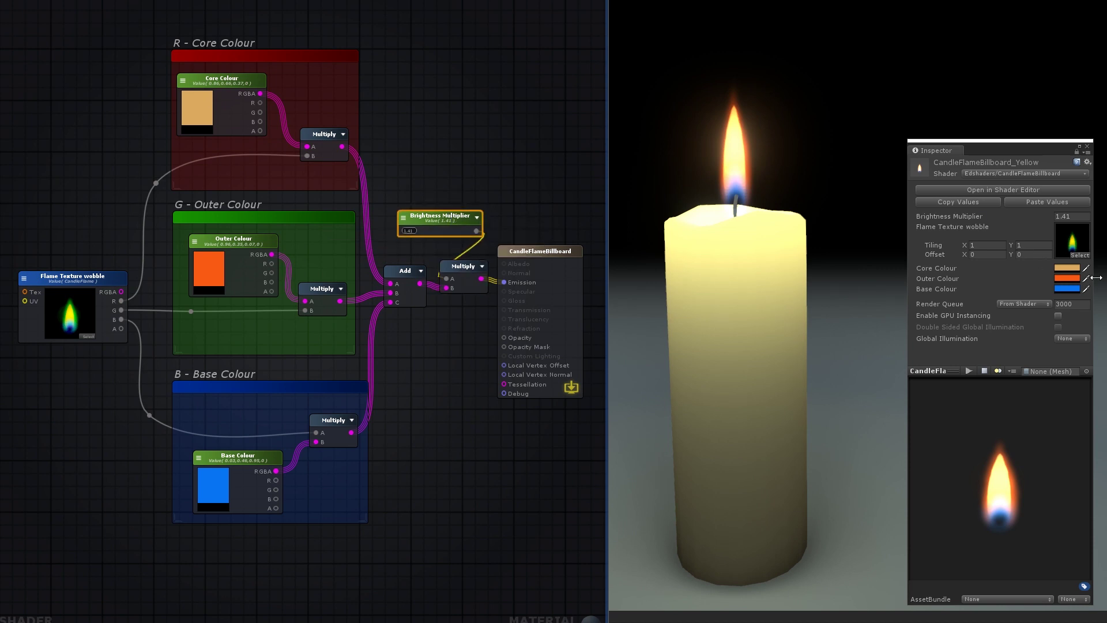
Change Base Colour to blue-violet, Outer Colour to red and Core Colour to reddish pink
click(1068, 289)
drag(1047, 144, 1048, 107)
click(1075, 278)
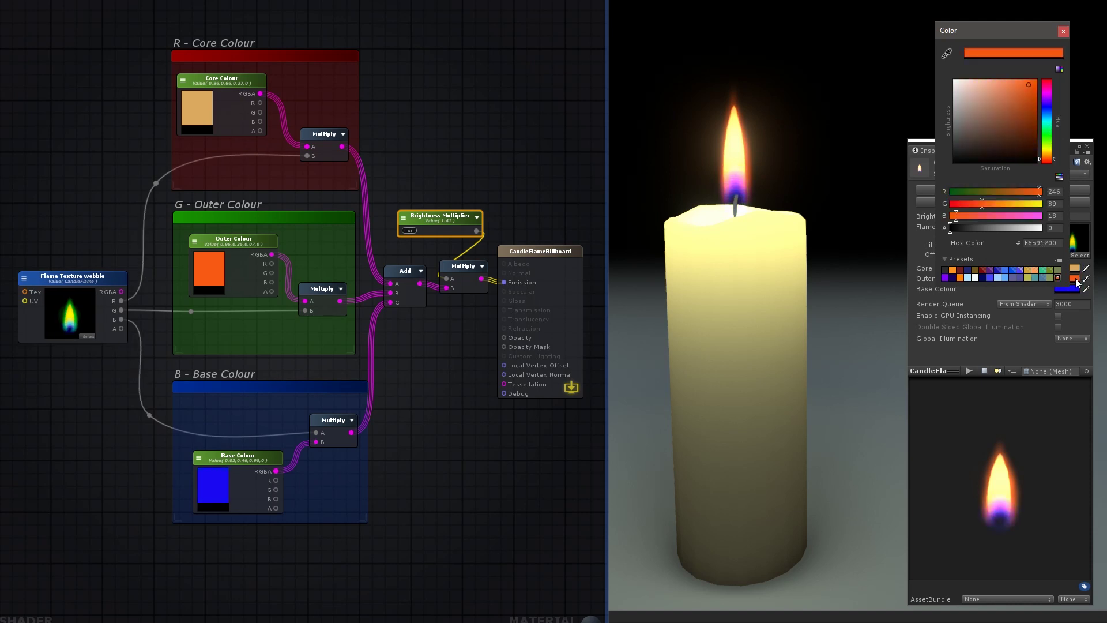
mouse_move(1047, 147)
mouse_down()
mouse_move(1048, 97)
mouse_move(1050, 164)
mouse_up()
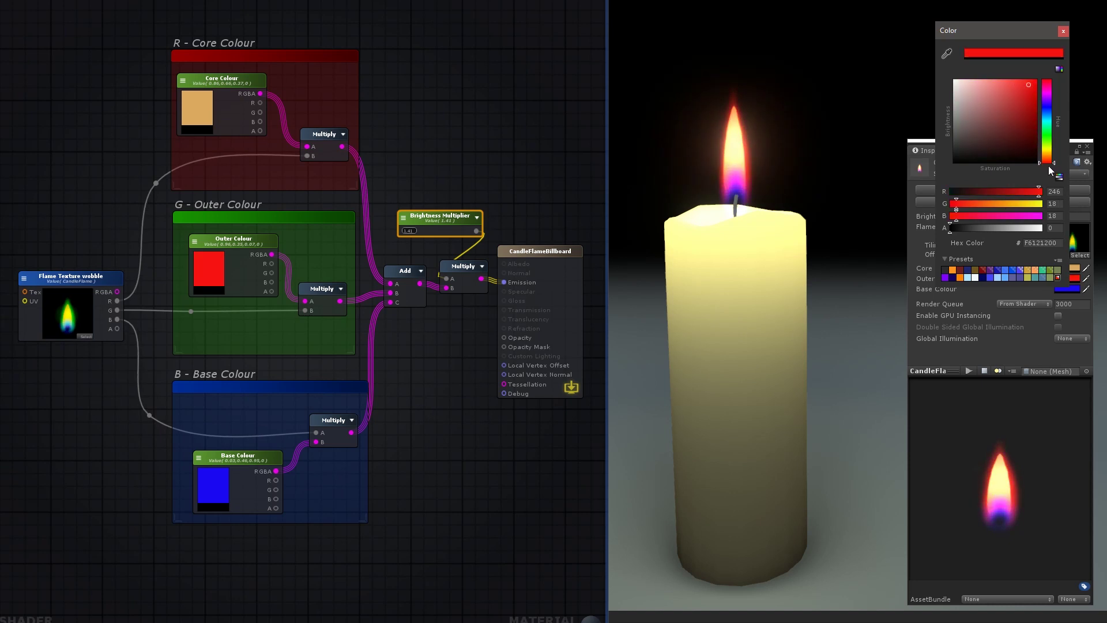
click(1075, 270)
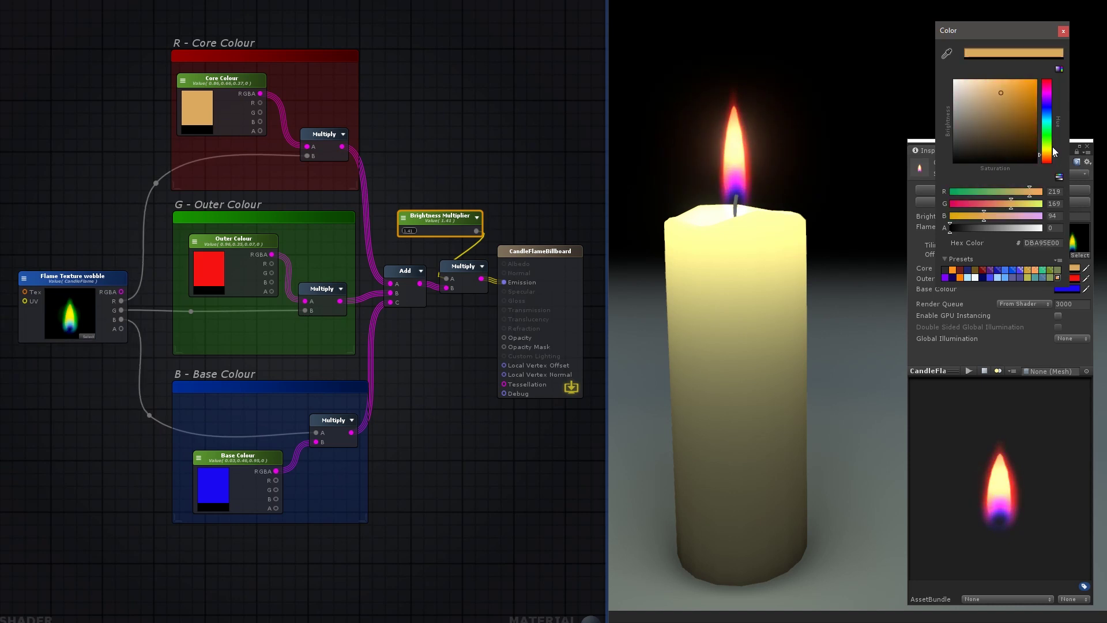
drag(1053, 144, 1048, 86)
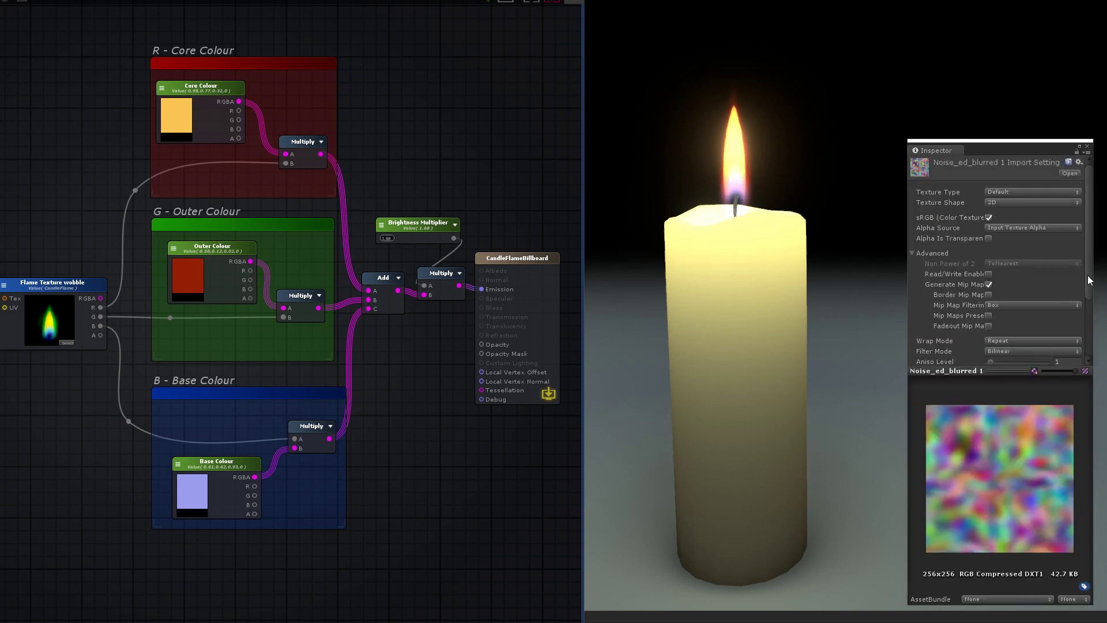
Apply a 64 Max Size to the noise texture and wire Flame Flicker Speed into the Panner speed
drag(1090, 282, 1090, 321)
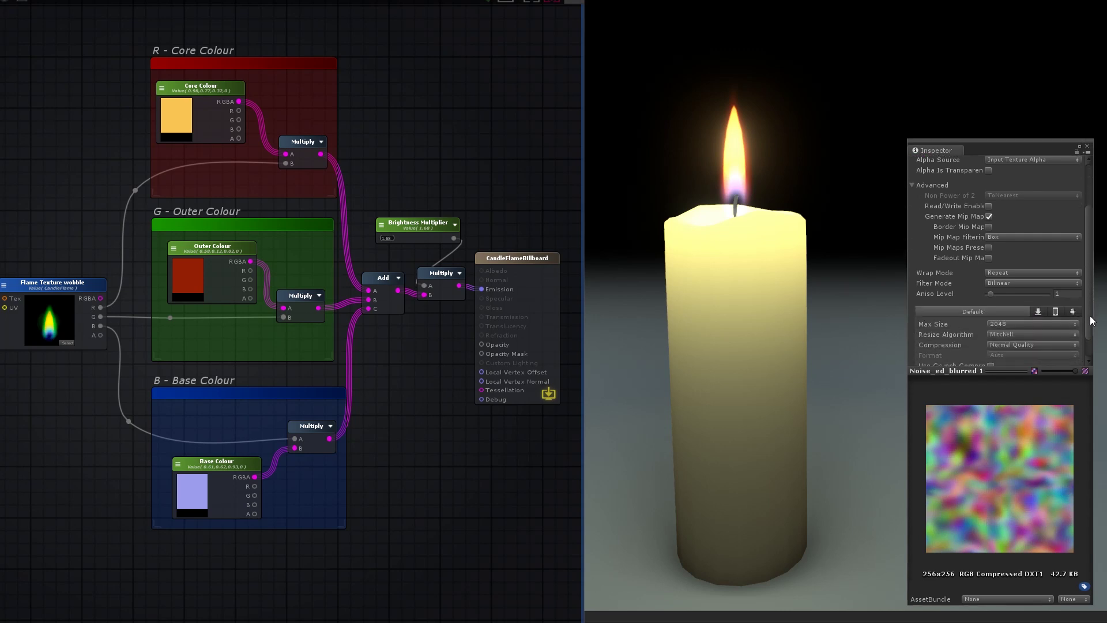
click(1023, 325)
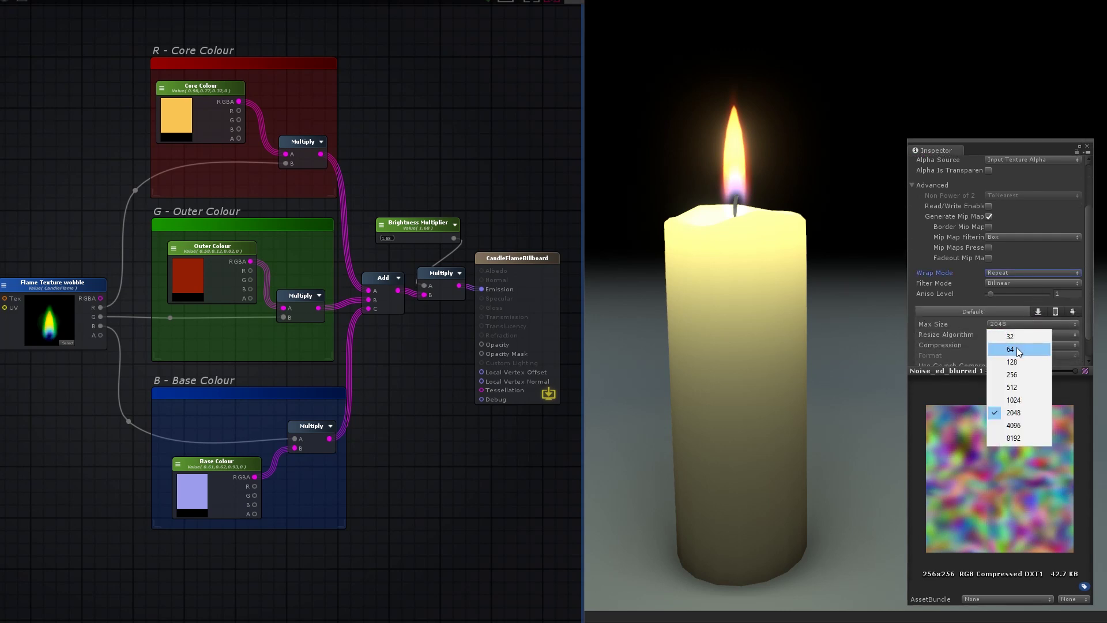
click(1017, 348)
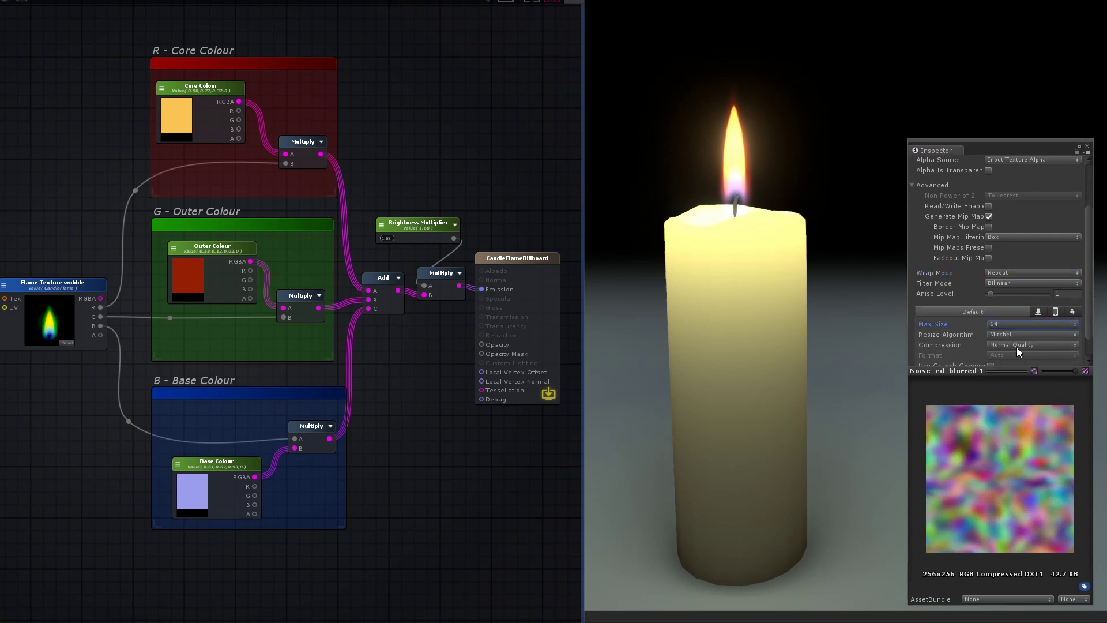
drag(1096, 340, 1092, 363)
click(1076, 354)
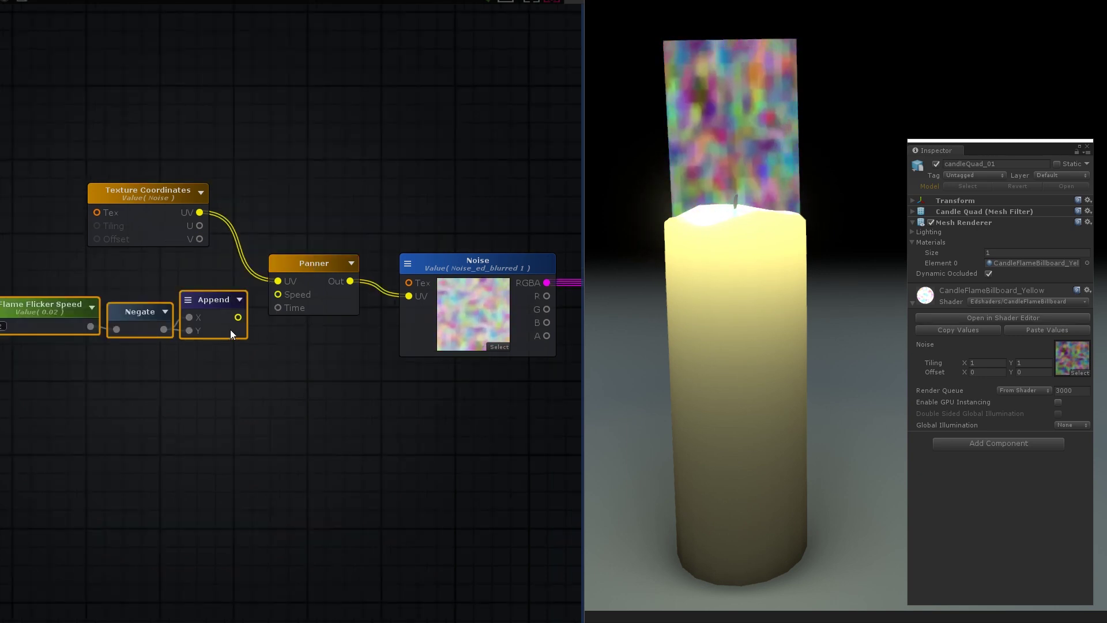
drag(238, 318, 278, 294)
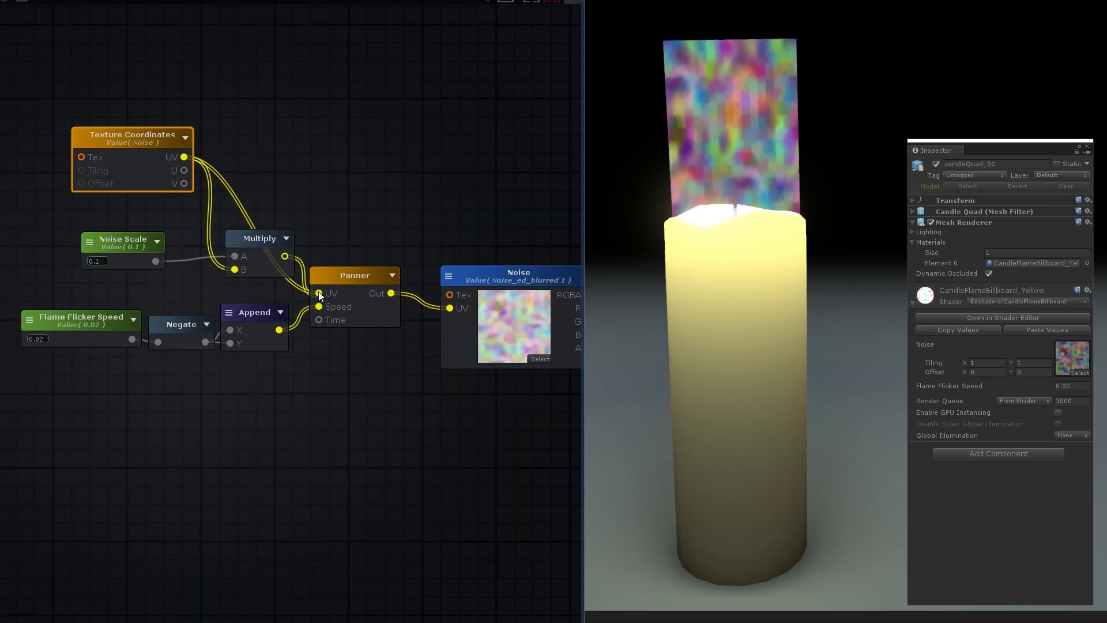
Feed the scaled coordinates into the noise panning and set Noise Scale to 1.21, flicker speed 0.28
drag(319, 292, 319, 293)
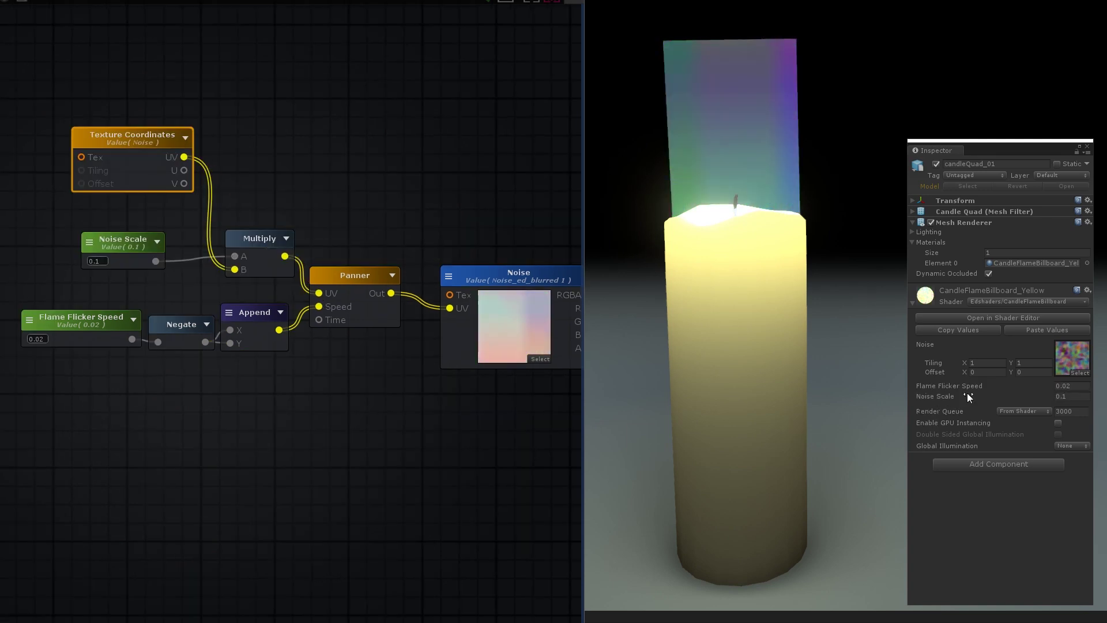
drag(967, 393, 999, 400)
click(992, 397)
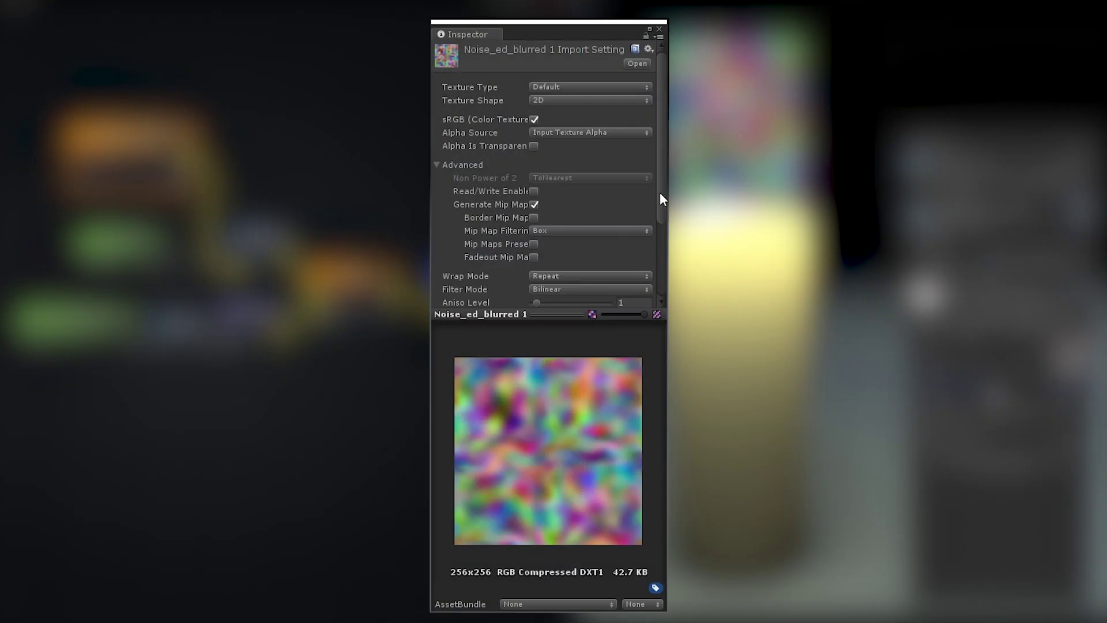
Set the noise texture's Wrap Mode to Repeat and place an Add node below Texture Coordinates
drag(660, 192, 663, 249)
click(597, 188)
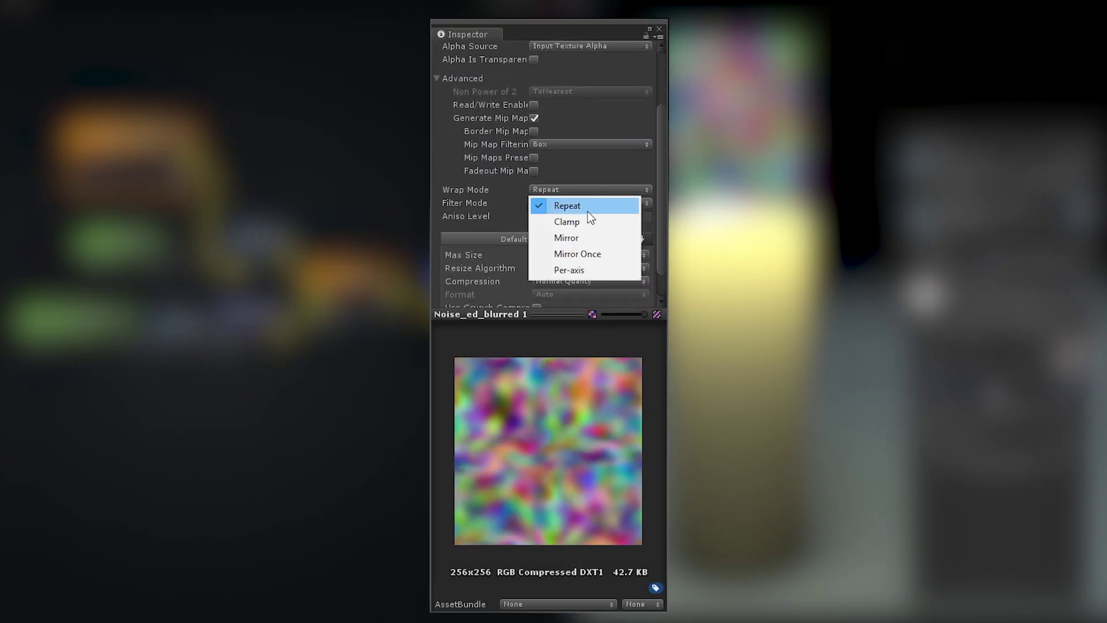
click(591, 203)
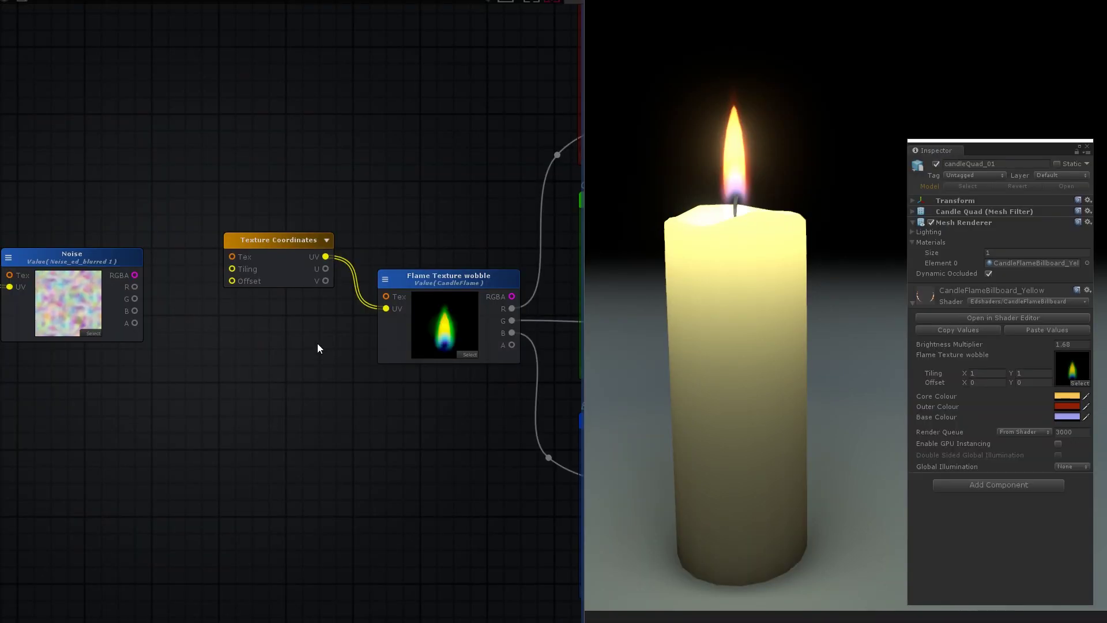
click(318, 347)
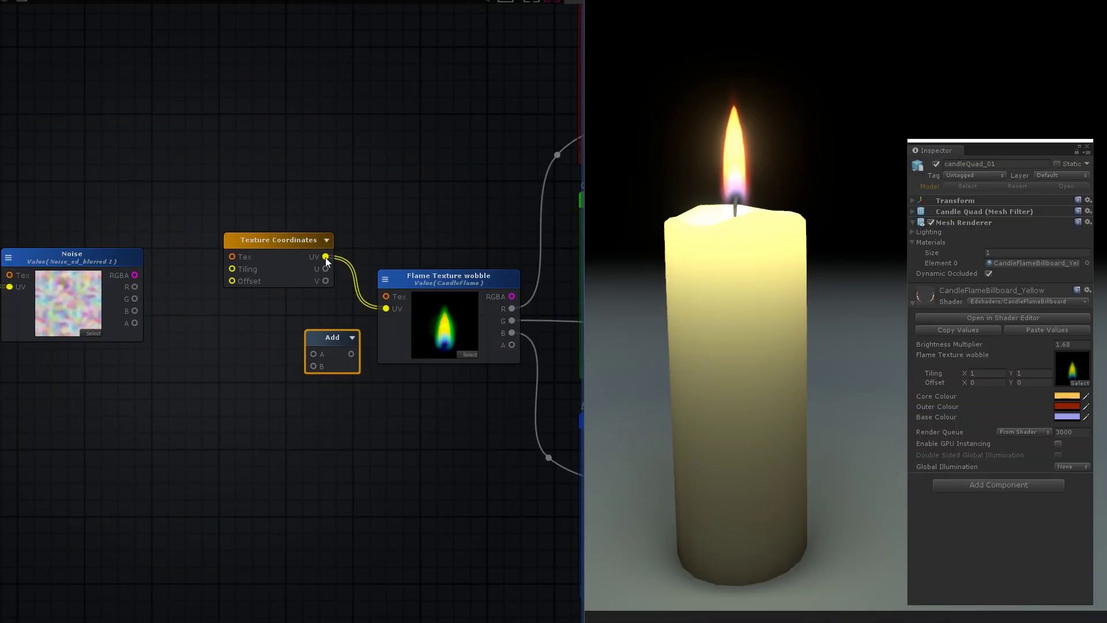
Feed the Texture Coordinates UVs into the Add node's A input
drag(326, 257, 312, 352)
drag(285, 245, 266, 225)
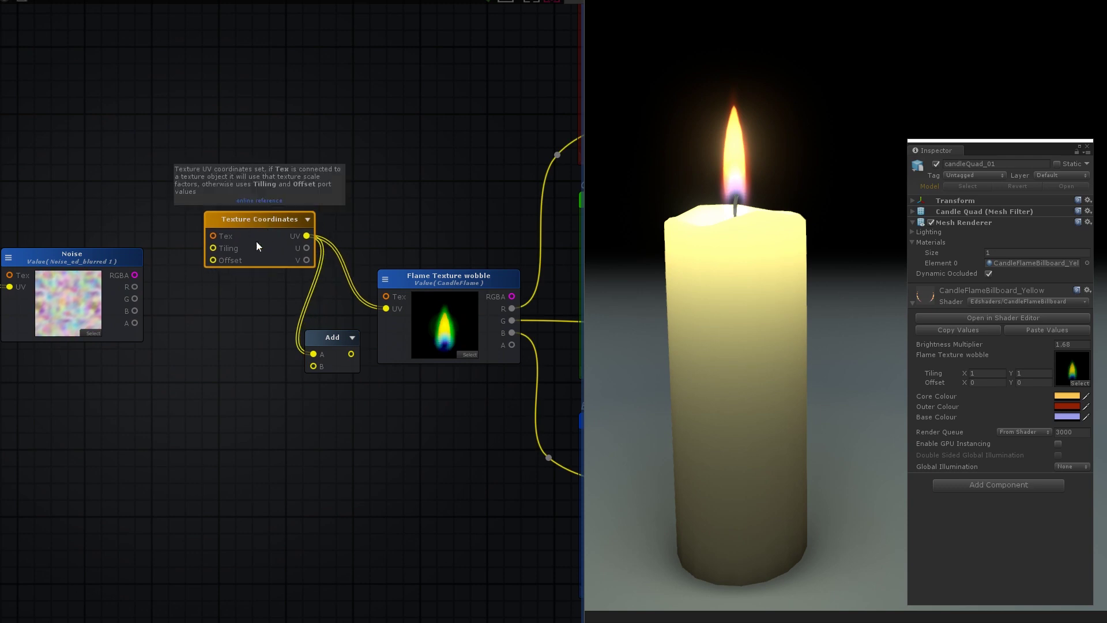
drag(134, 275, 386, 308)
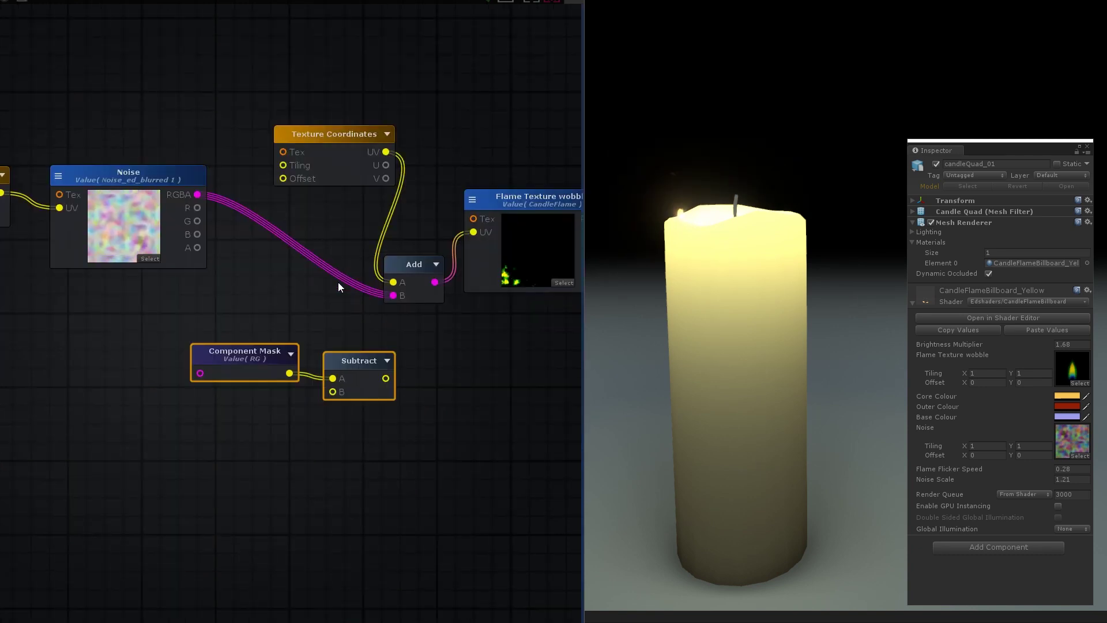
middle_drag(338, 282, 317, 292)
Route noise RGBA through an RG Component Mask and Subtract into Add's B input; set Noise Scale to 0.15
drag(175, 203, 178, 382)
click(212, 360)
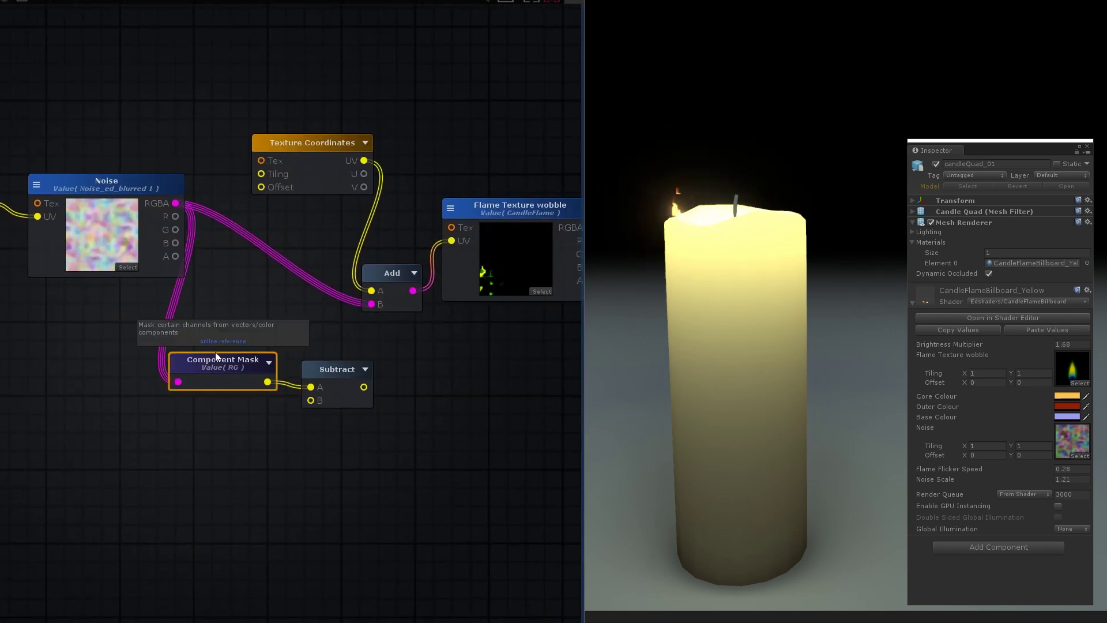
drag(234, 354, 243, 340)
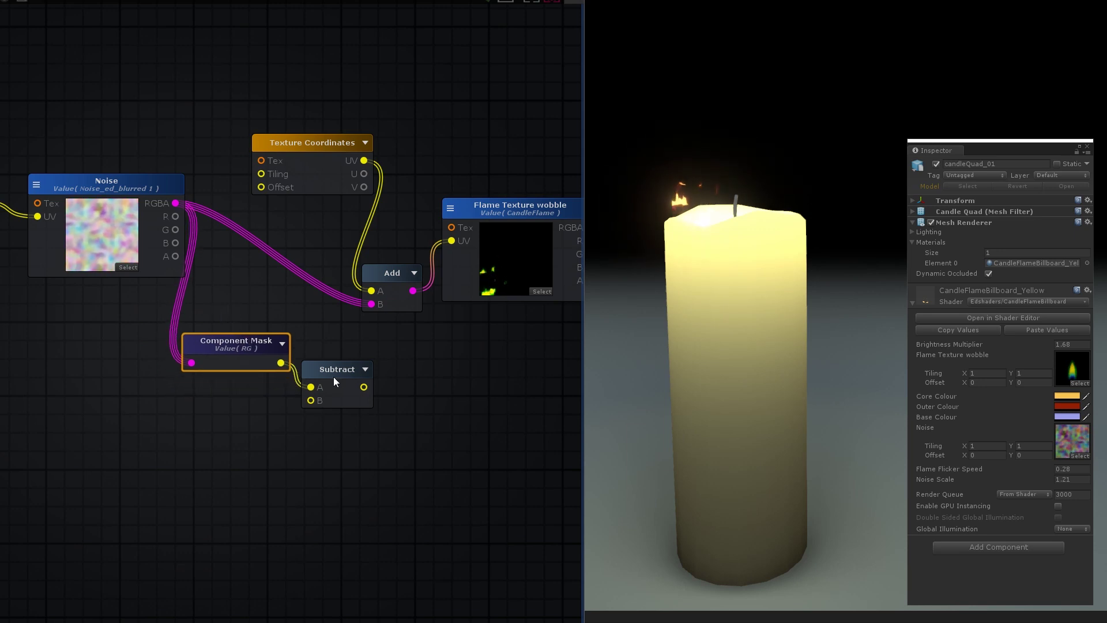
drag(334, 376, 352, 362)
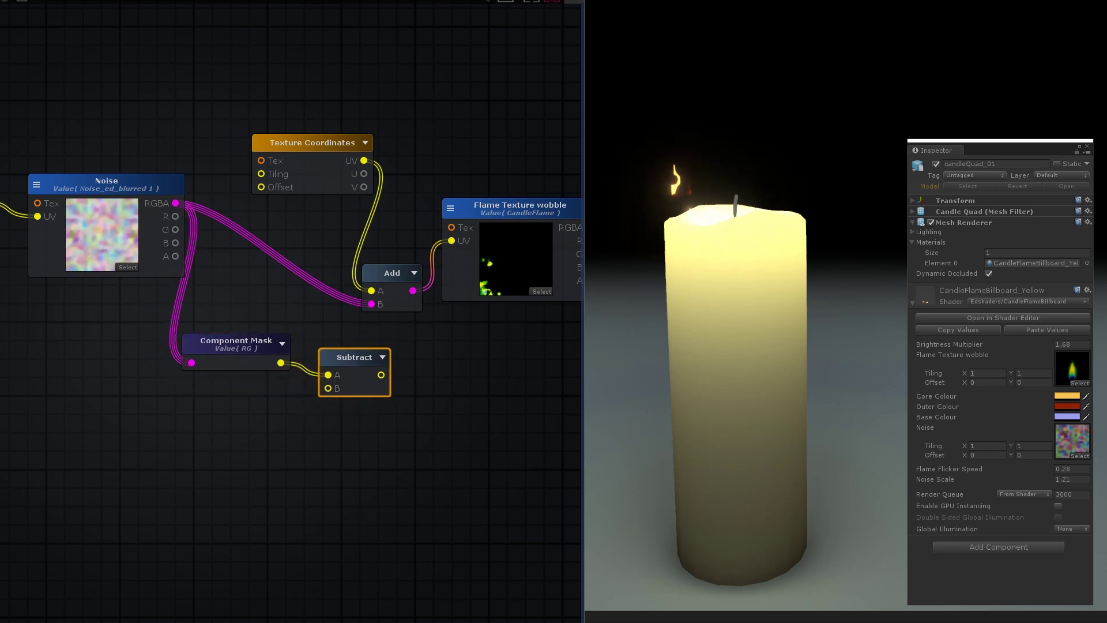
drag(369, 427, 397, 426)
drag(410, 375, 385, 303)
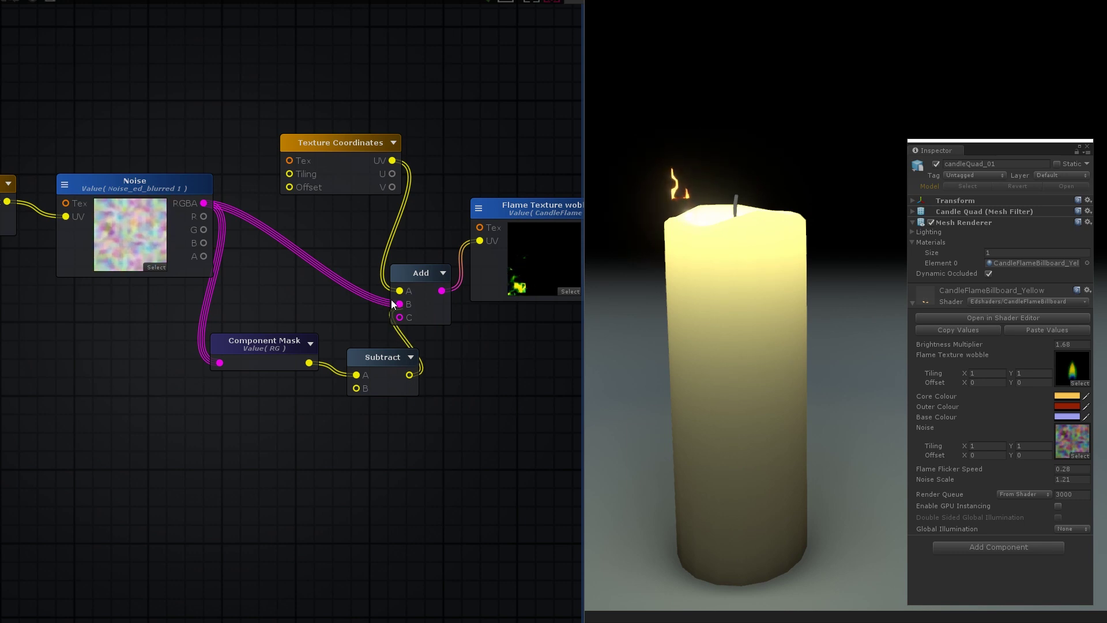
drag(480, 377, 425, 379)
drag(327, 360, 325, 364)
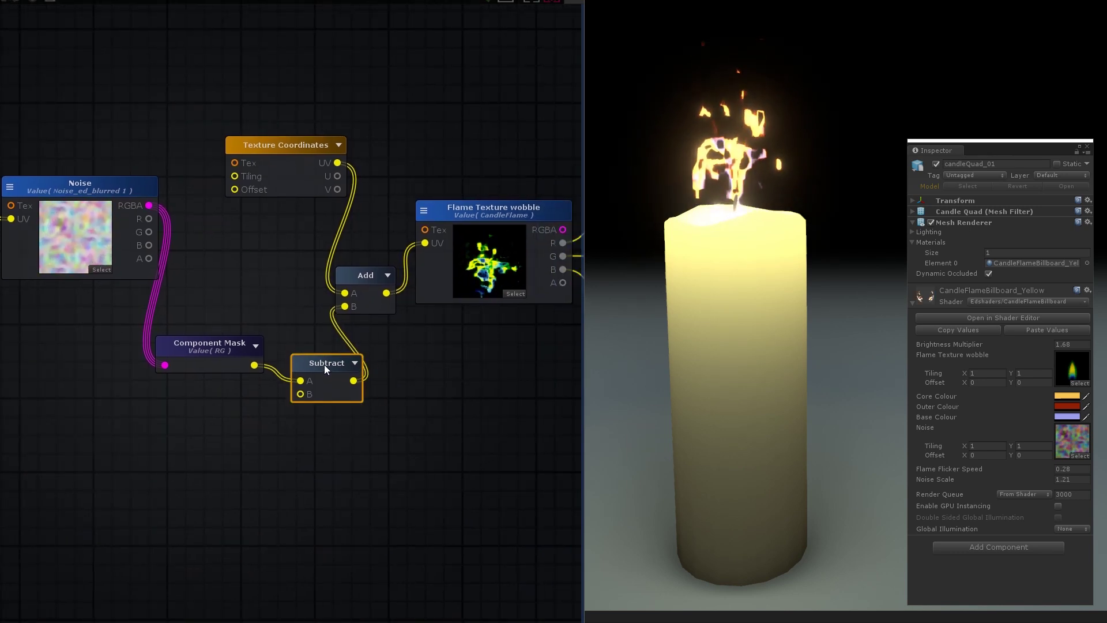
drag(368, 274, 372, 268)
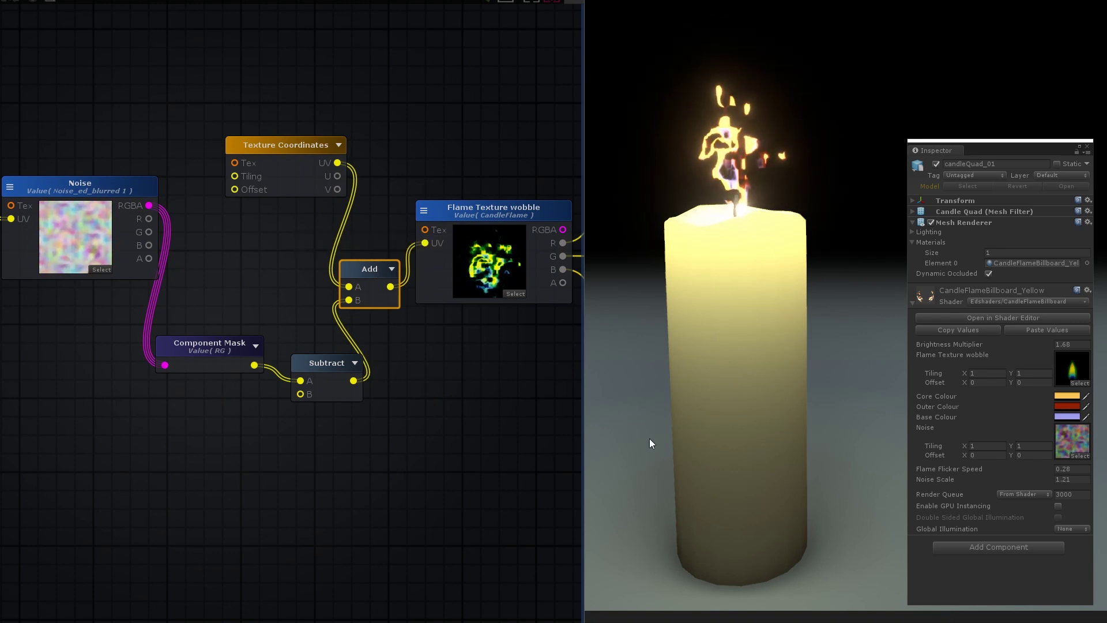
click(1006, 477)
drag(1005, 476, 982, 474)
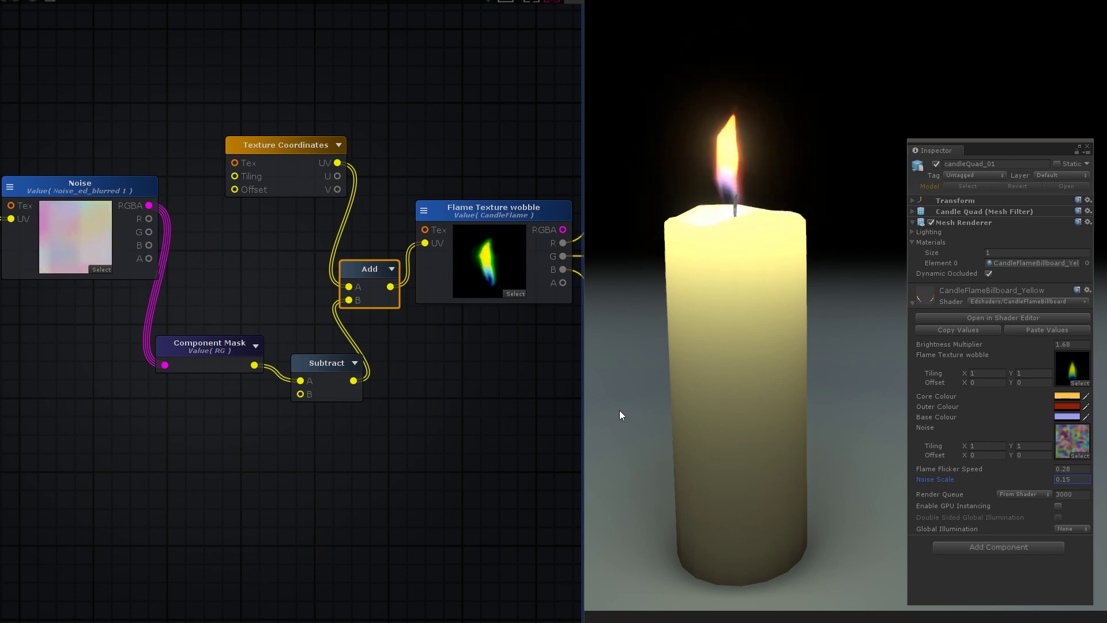
Insert a Multiply between Subtract and Add, with the V coordinate feeding its A input
mouse_move(518, 264)
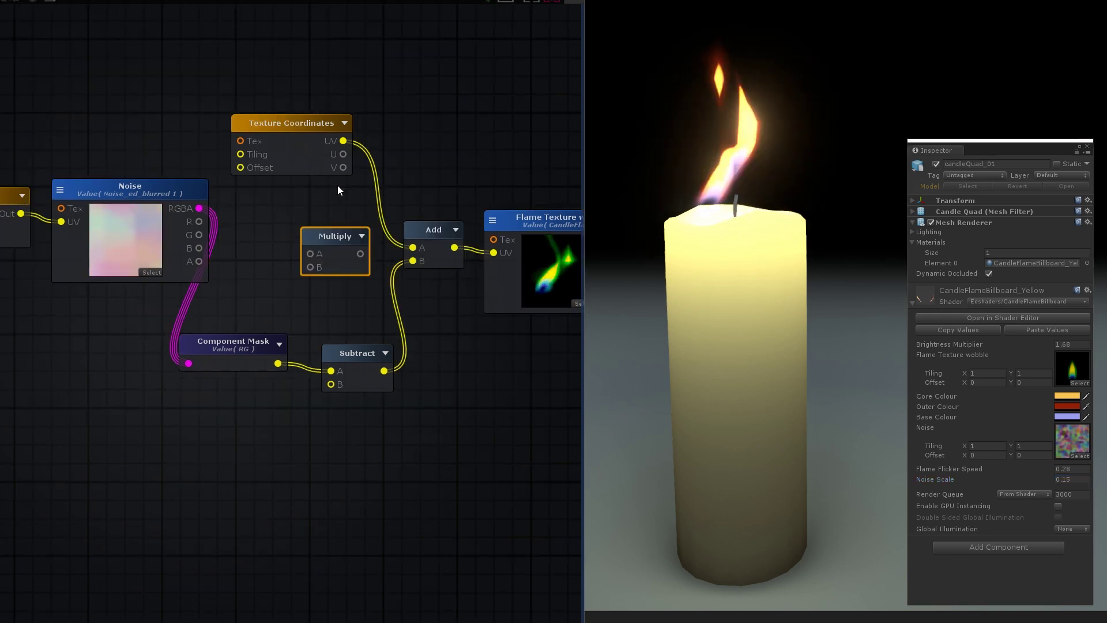
drag(343, 168, 311, 252)
drag(384, 371, 413, 261)
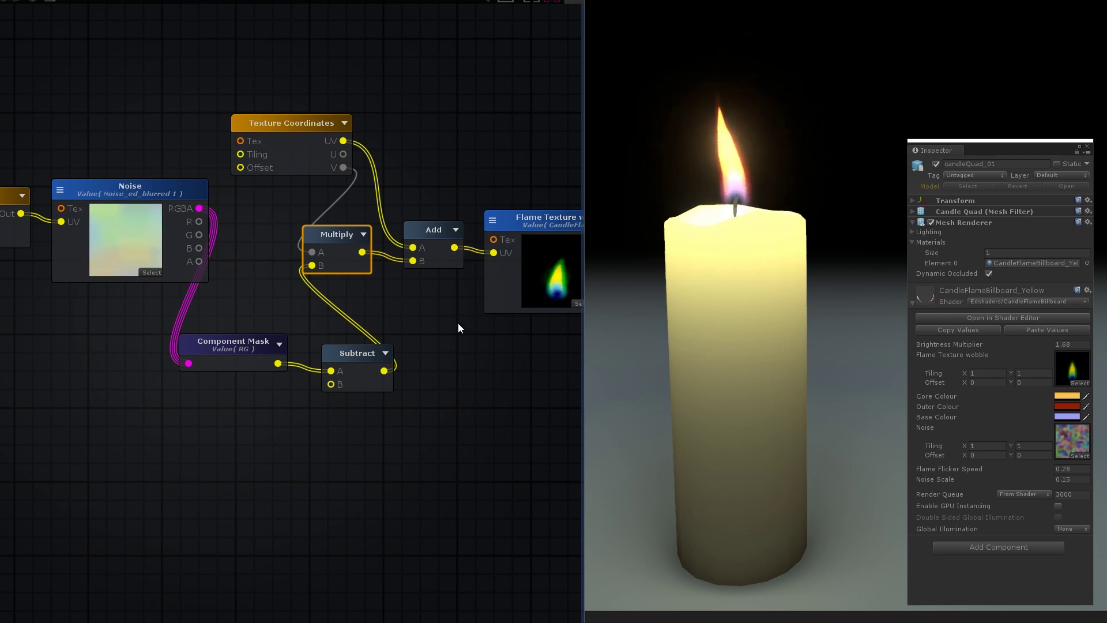
drag(342, 167, 251, 188)
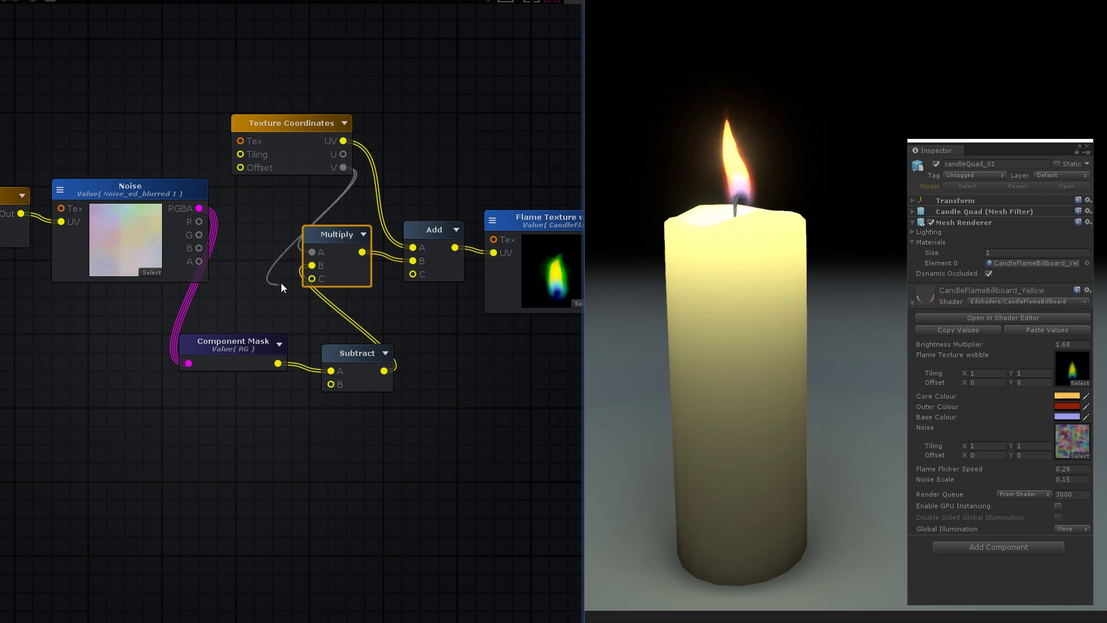
drag(281, 287, 312, 252)
Rearrange the Texture Coordinates, Add, Multiply and Subtract nodes, and raise Noise Scale to about 2
drag(299, 124, 188, 83)
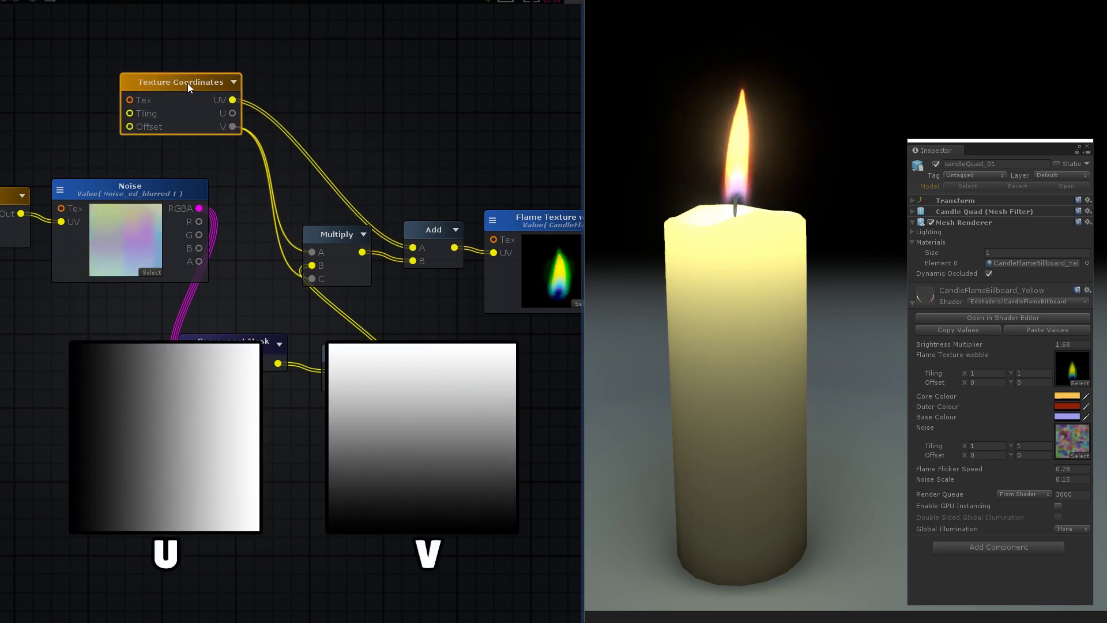
drag(434, 231, 422, 118)
drag(340, 226, 382, 205)
drag(357, 352, 295, 260)
click(173, 222)
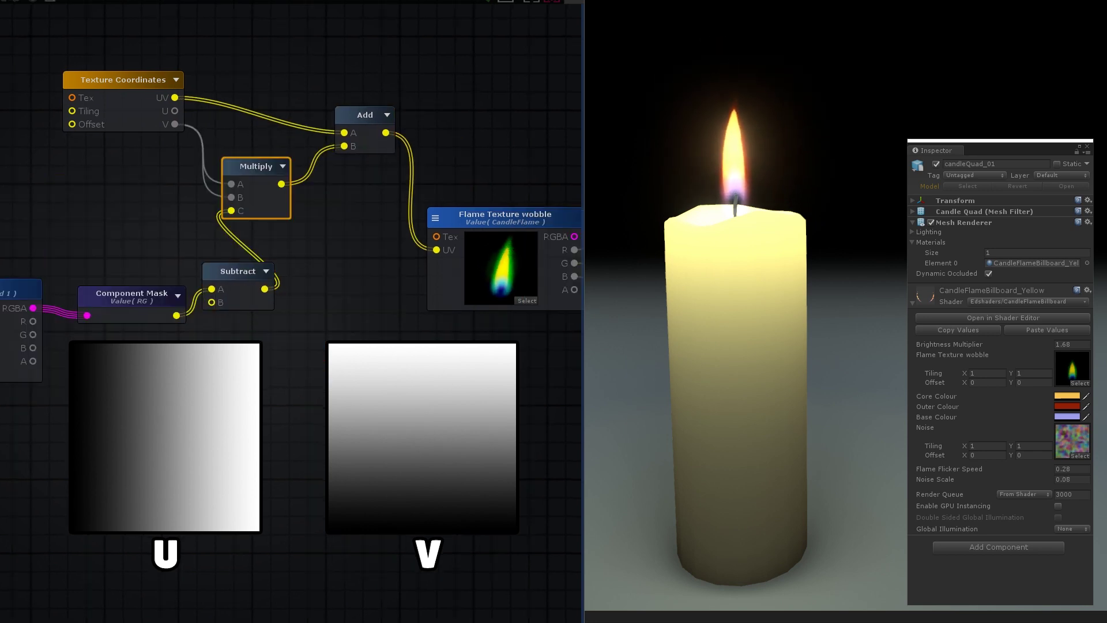
mouse_move(1008, 479)
mouse_down()
mouse_move(1047, 489)
mouse_move(999, 469)
mouse_up()
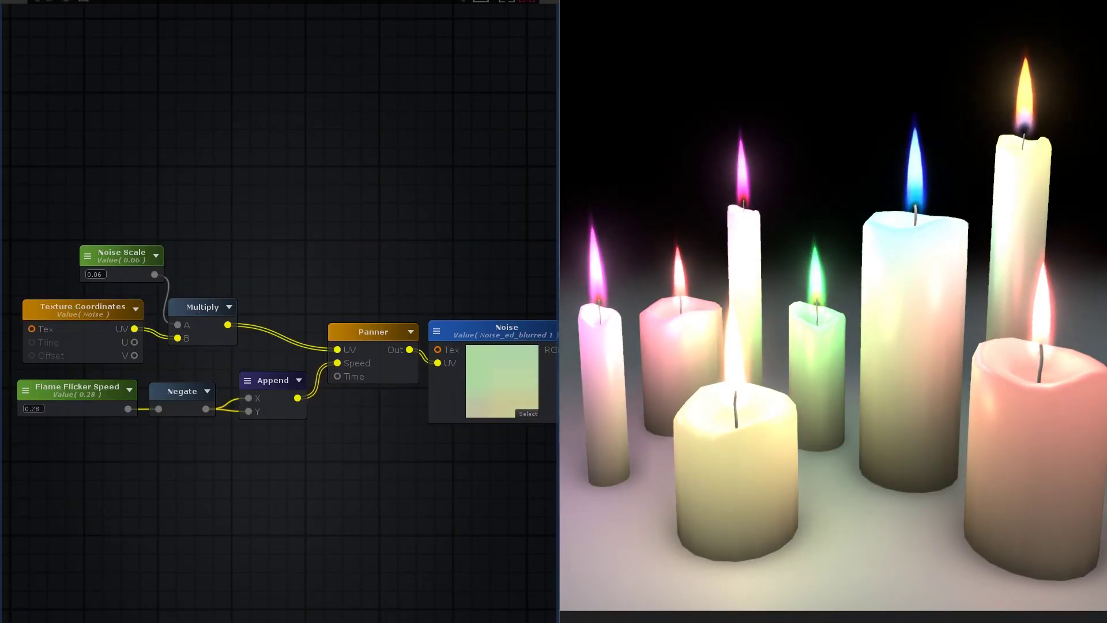
Paste the World Space Variation group (World Position XY × 0.1) and wire its offset into the Add node
key(ctrl+v)
drag(238, 538, 258, 82)
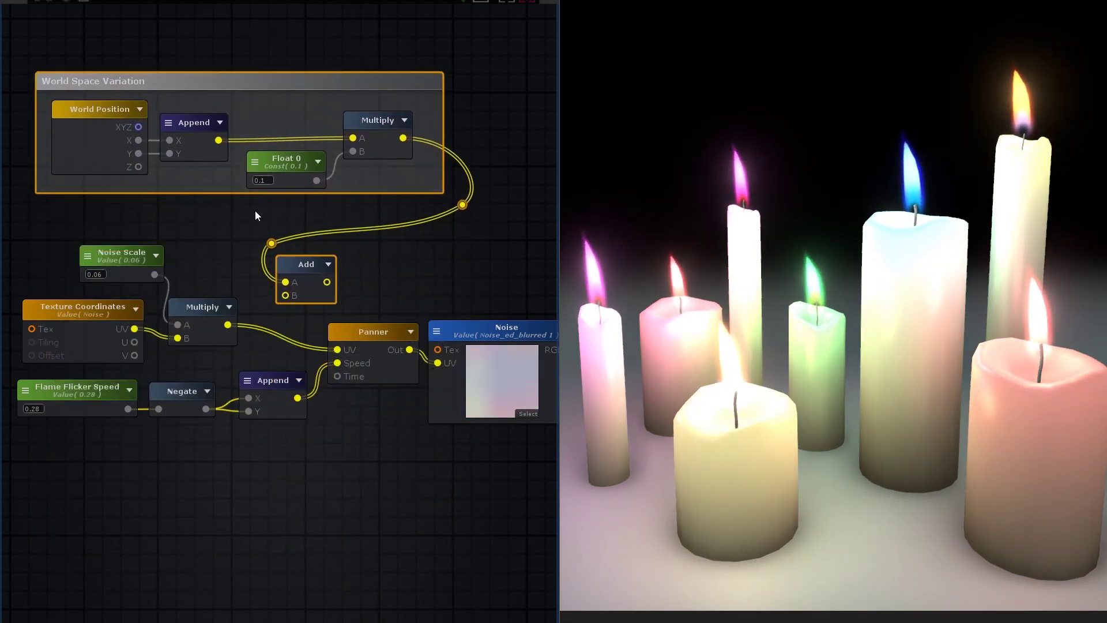
drag(228, 325, 345, 337)
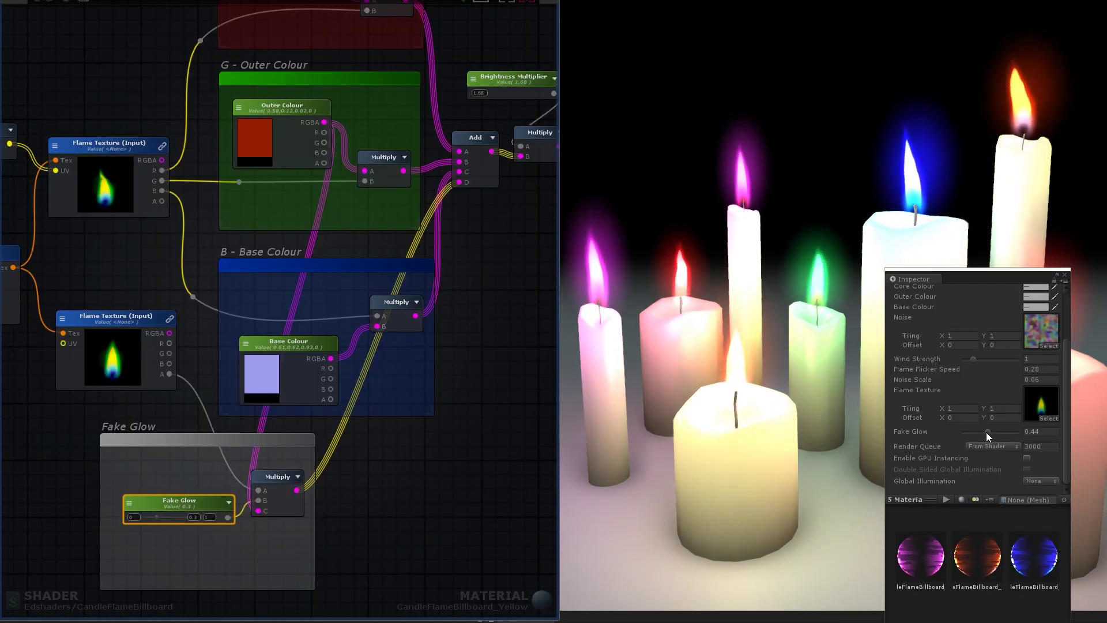
Set Fake Glow to 0.32, enable Billboard Ignore Rotation, then move the modelling program's plane along Y
drag(986, 432, 956, 437)
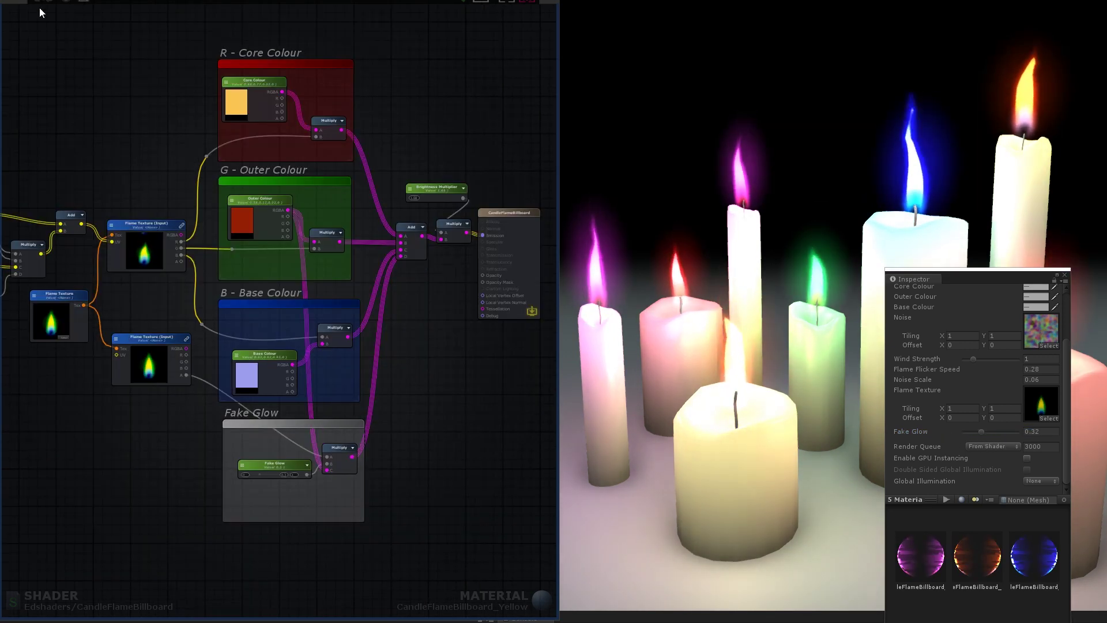
click(40, 11)
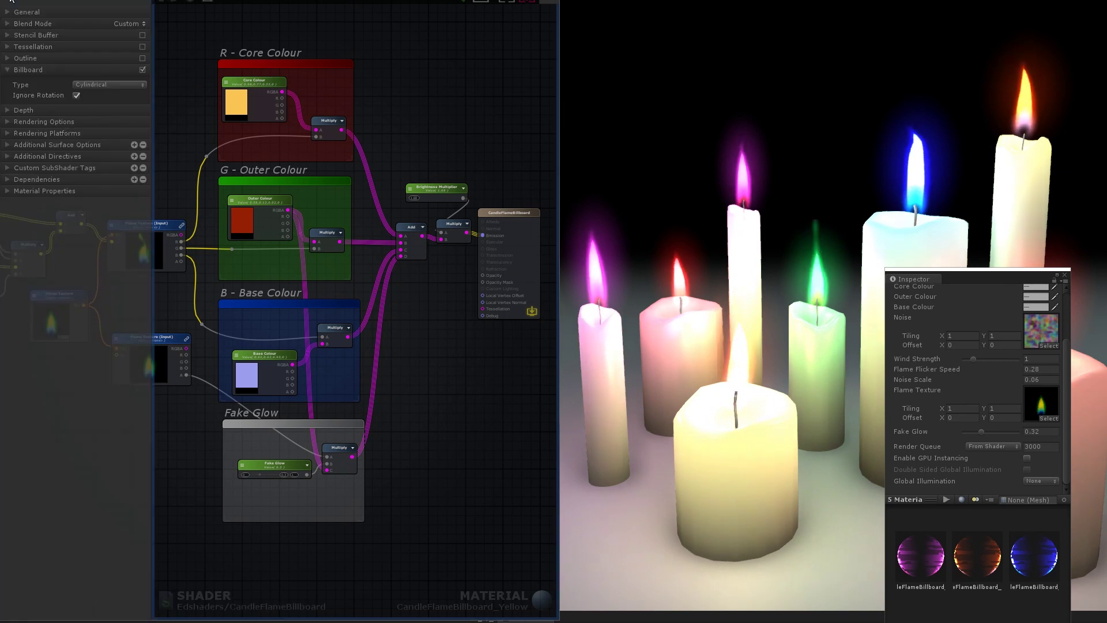
click(76, 96)
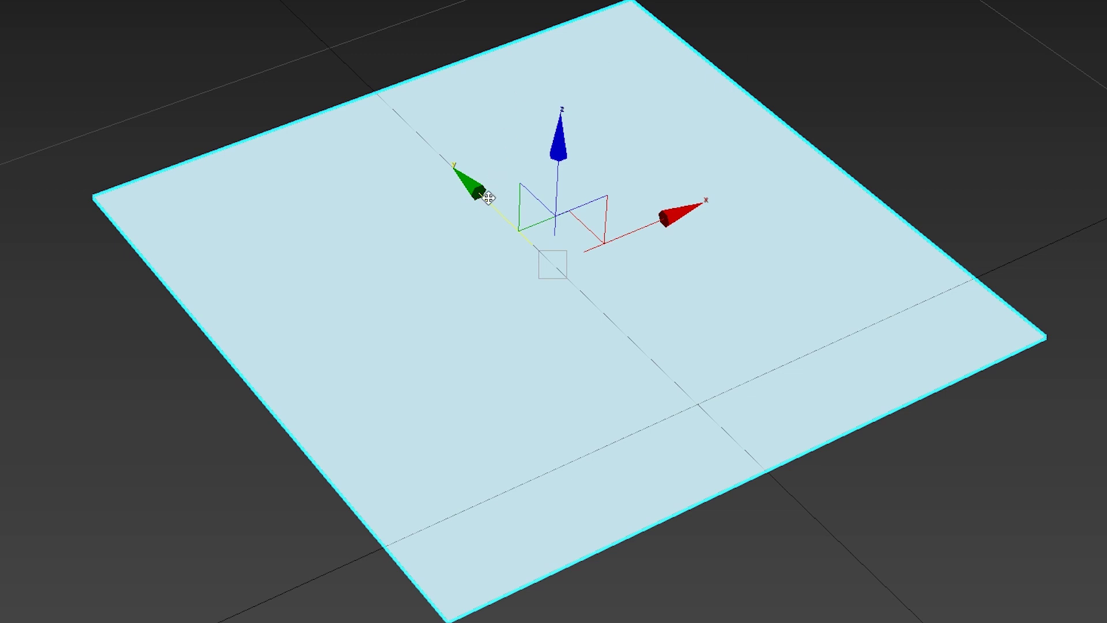
drag(489, 198, 663, 381)
key(e)
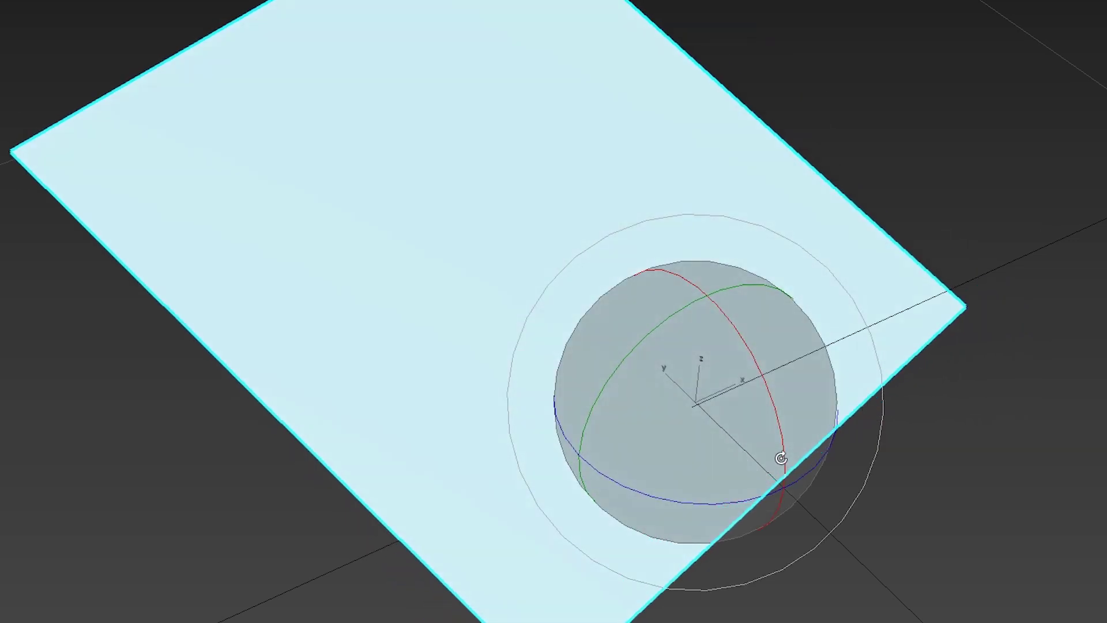